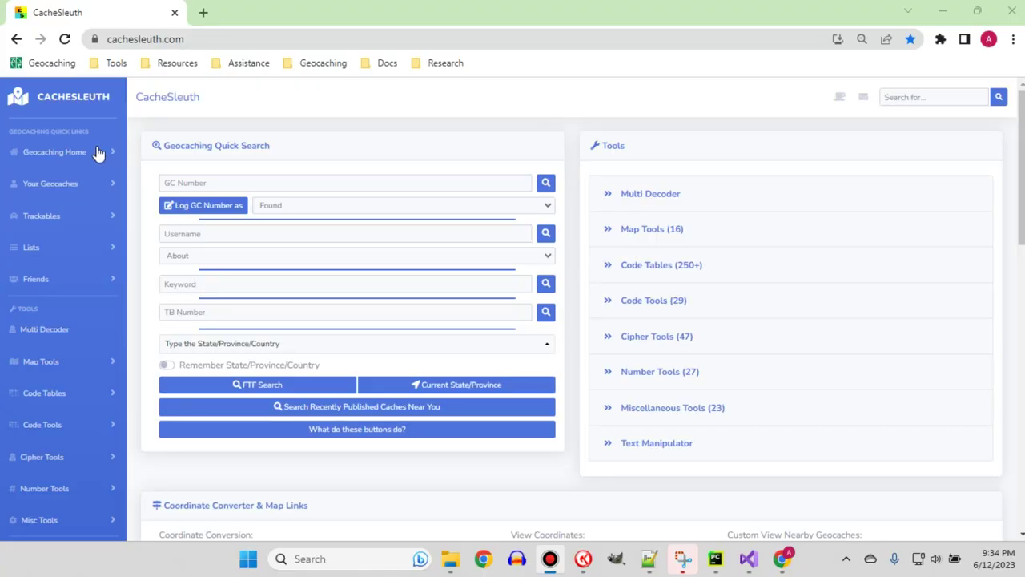
Expand the Code Tables (250+) category in the CacheSleuth sidebar.
left_click(46, 396)
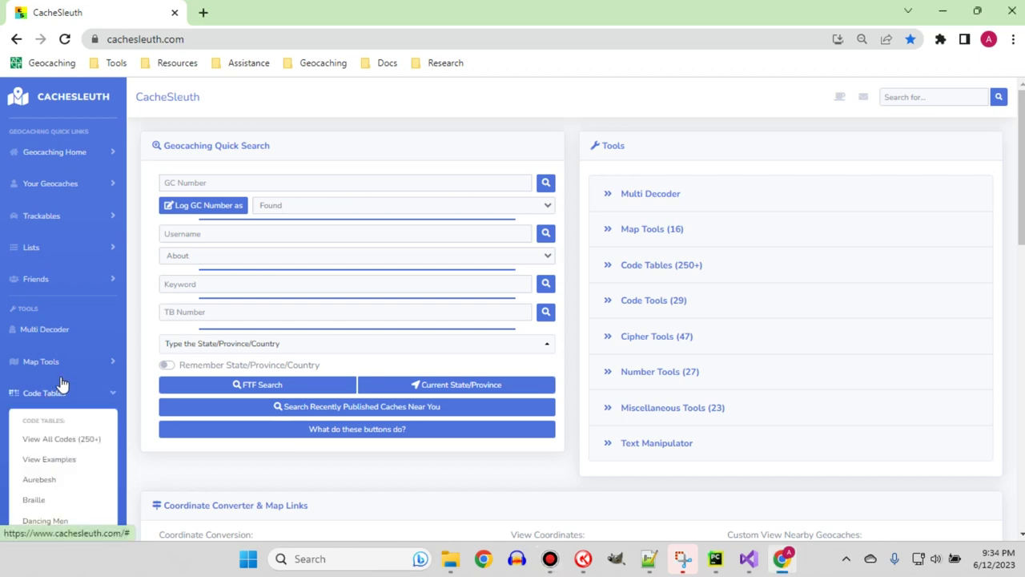
From View All Codes, open 25-Pair, Clutter, ColorHoney, ColorTokki and Color Squares in background tabs.
left_click(52, 442)
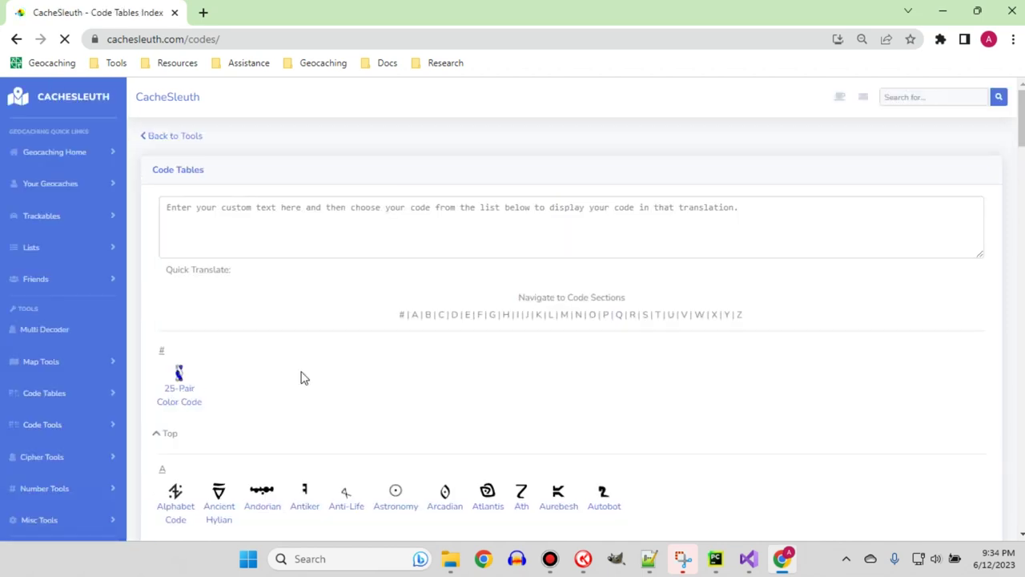
scroll(368, 289, "down", 2)
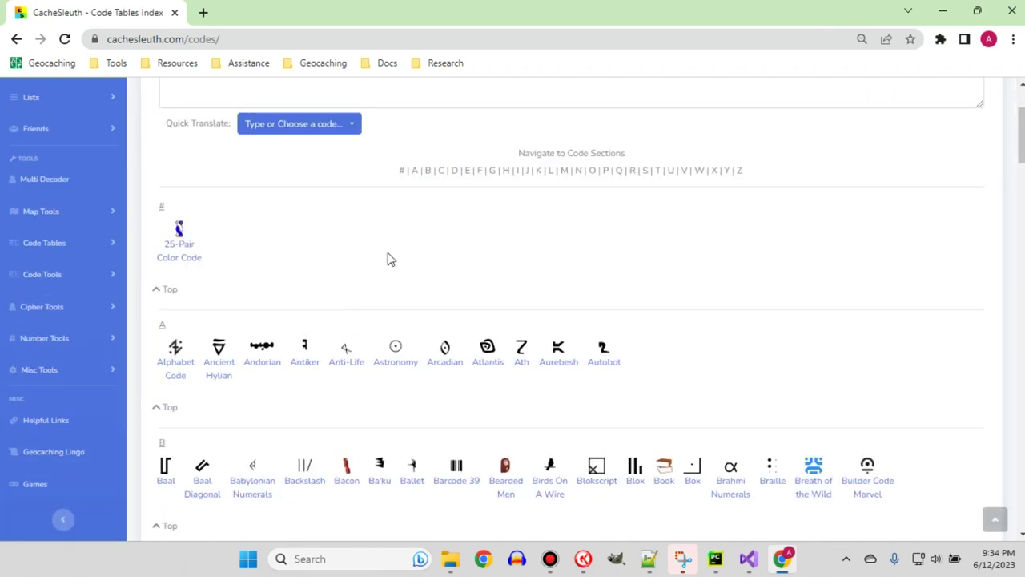
middle_click(180, 250)
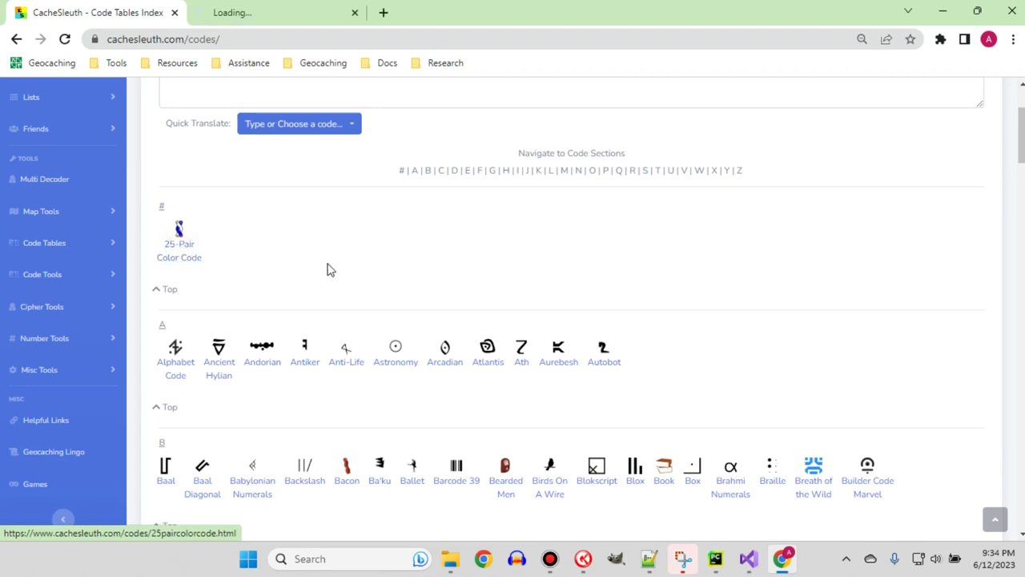
scroll(328, 269, "down", 3)
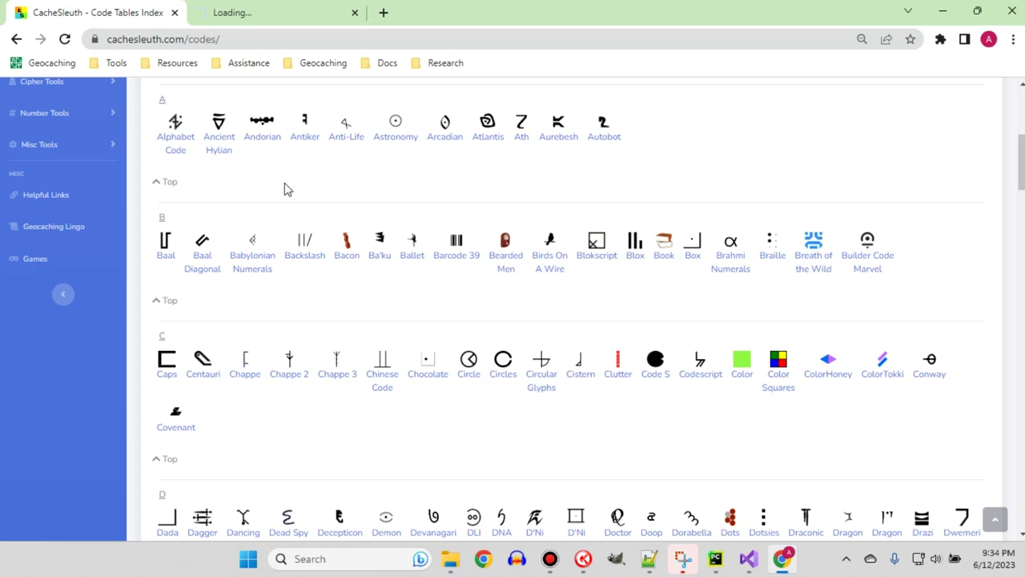
middle_click(618, 377)
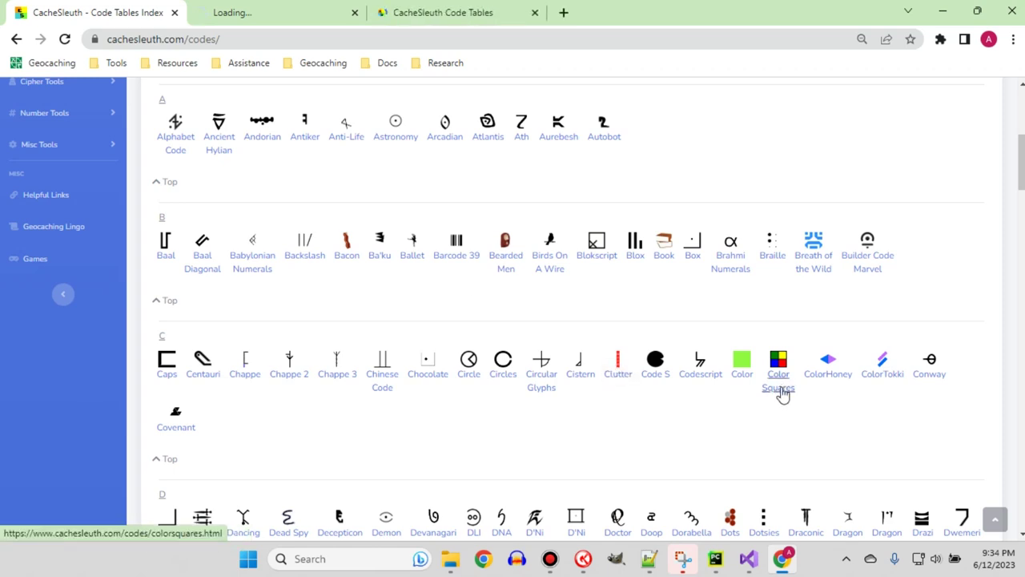
middle_click(828, 377)
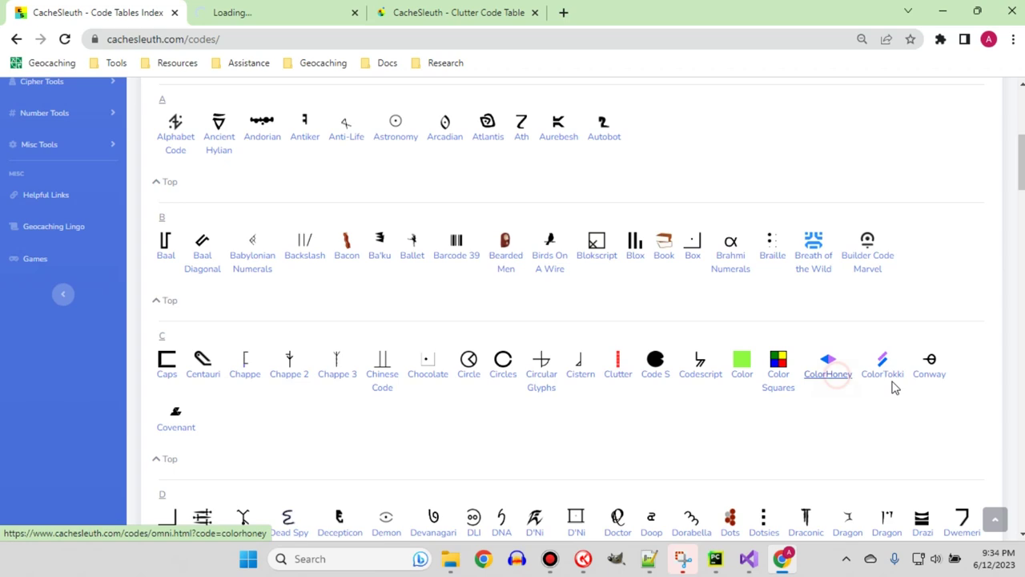
middle_click(893, 381)
middle_click(895, 384)
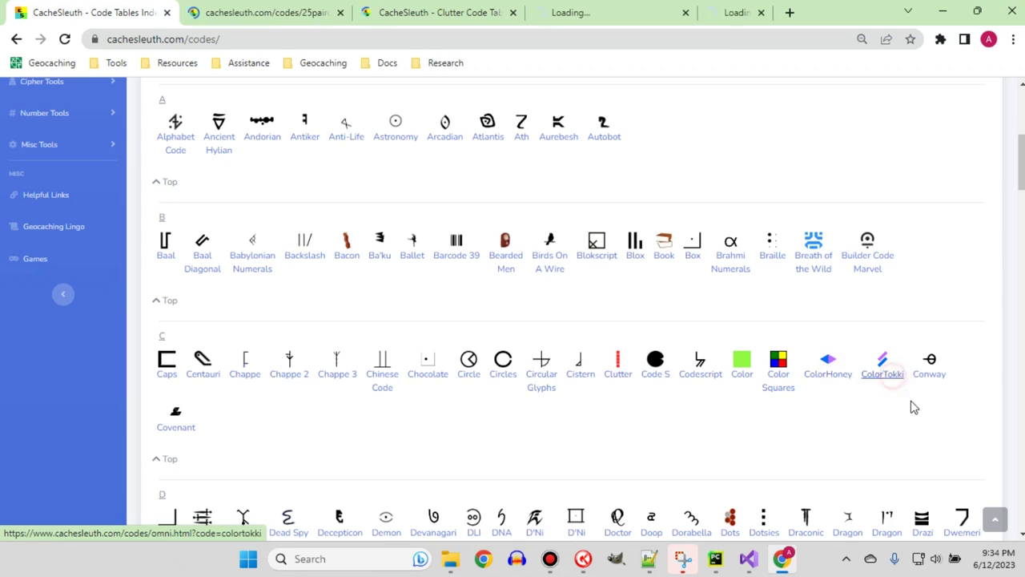
middle_click(778, 391)
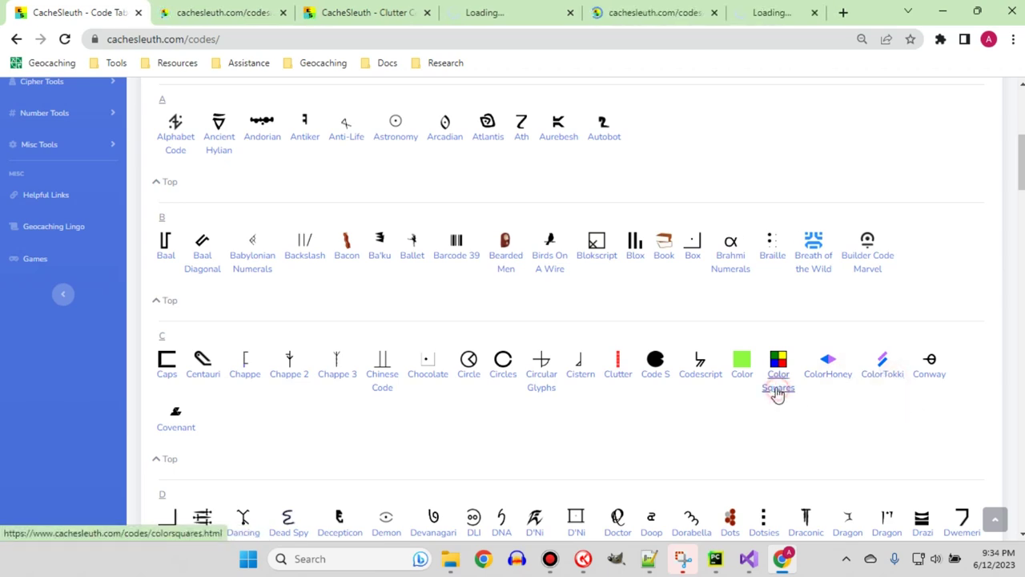
Also open Hexahue and Resistor Color Code in background tabs, then view the 25-Pair page.
scroll(667, 417, "down", 2)
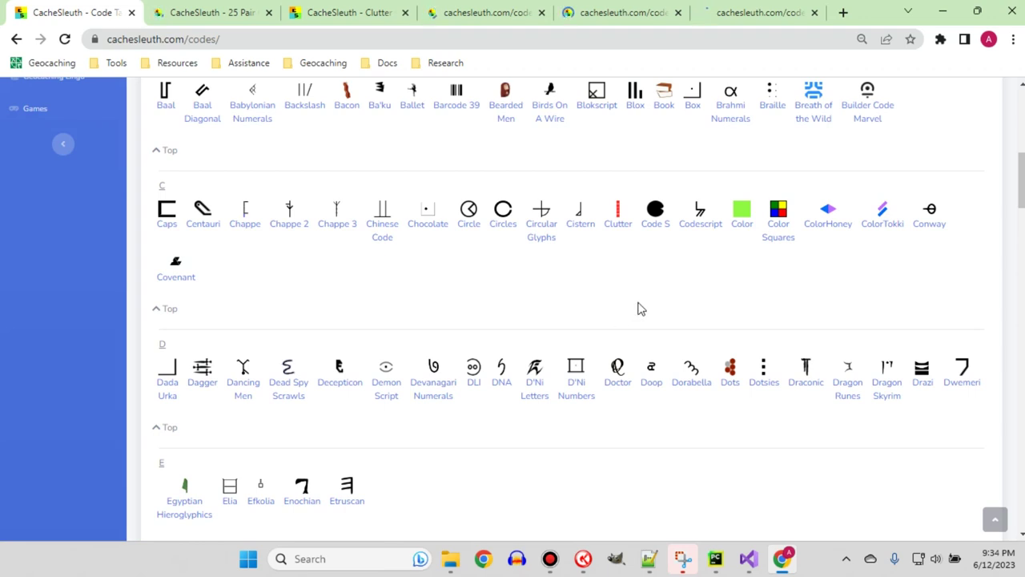
scroll(697, 291, "down", 3)
scroll(636, 278, "down", 2)
scroll(673, 284, "down", 1)
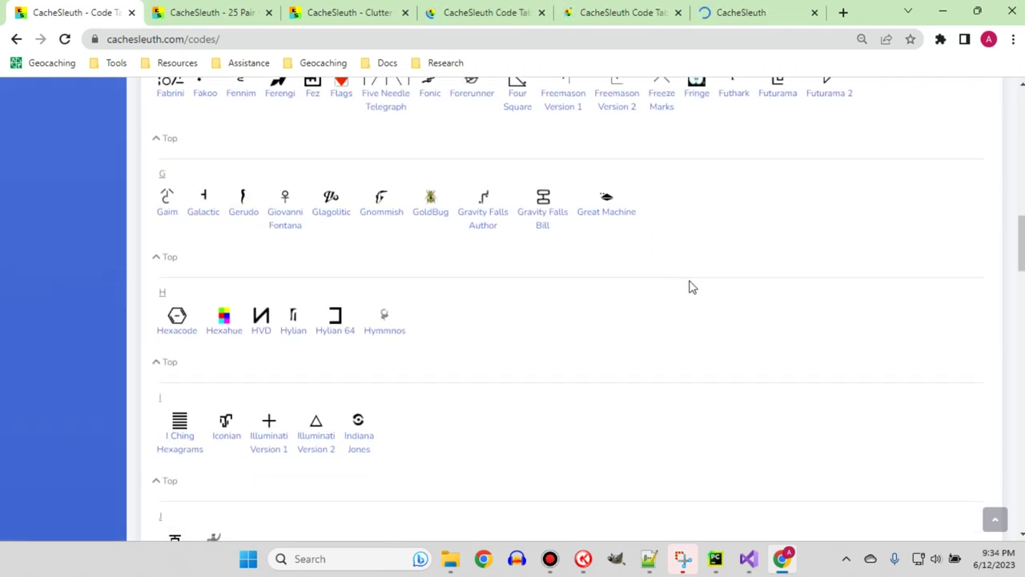
middle_click(228, 335)
scroll(572, 326, "down", 7)
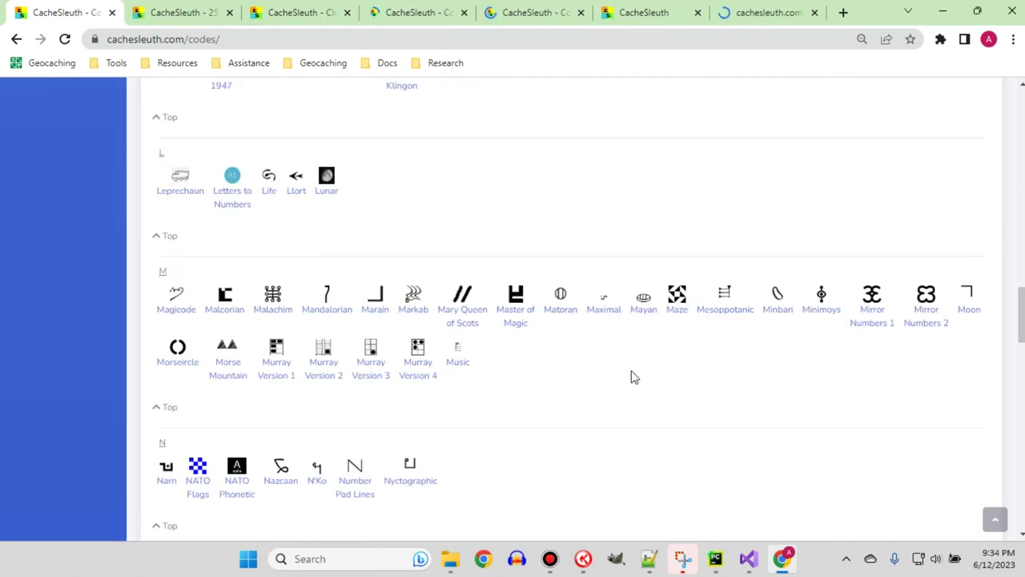
scroll(630, 373, "down", 4)
scroll(572, 296, "down", 5)
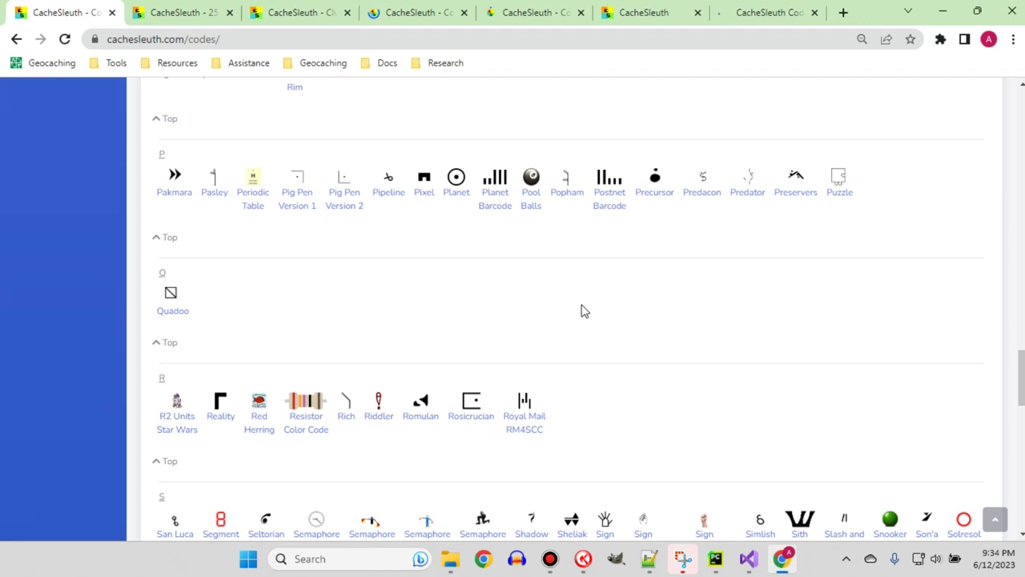
middle_click(306, 268)
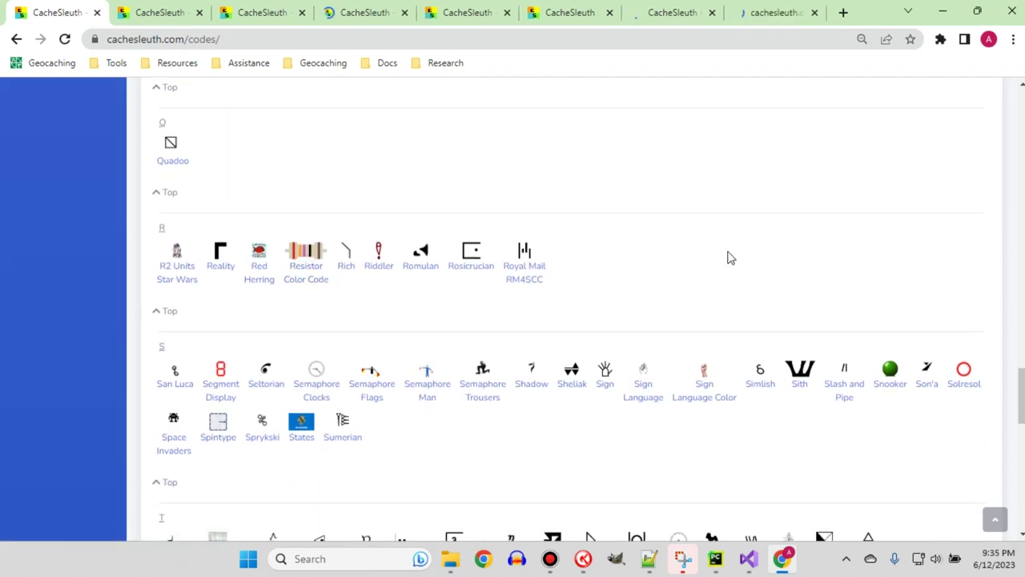
scroll(728, 256, "down", 4)
scroll(696, 231, "down", 4)
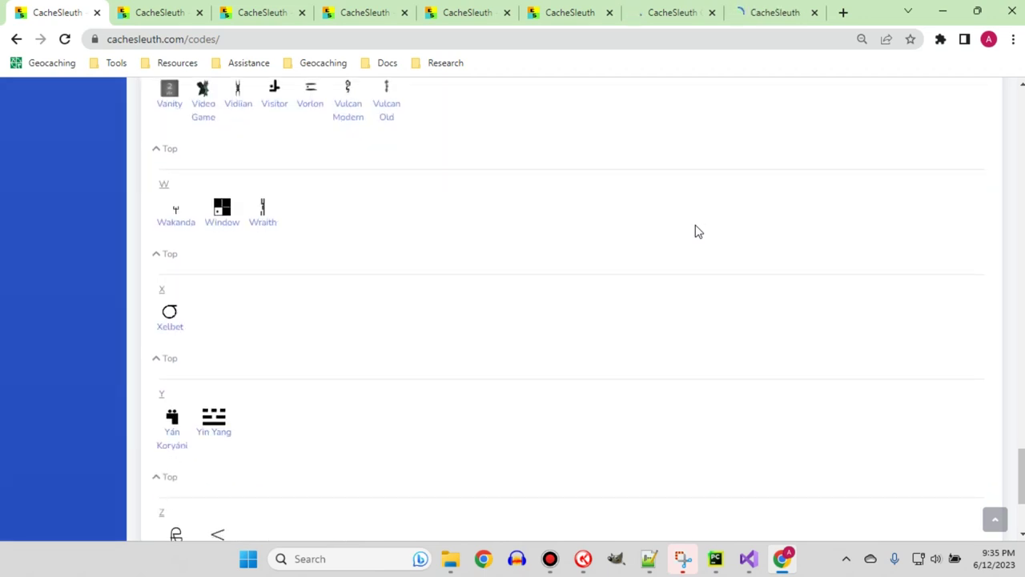
left_click(157, 17)
Look through the 25-Pair Color Code chart, then close it to reveal the Clutter table.
scroll(281, 215, "down", 2)
scroll(281, 214, "down", 1)
scroll(281, 214, "up", 11)
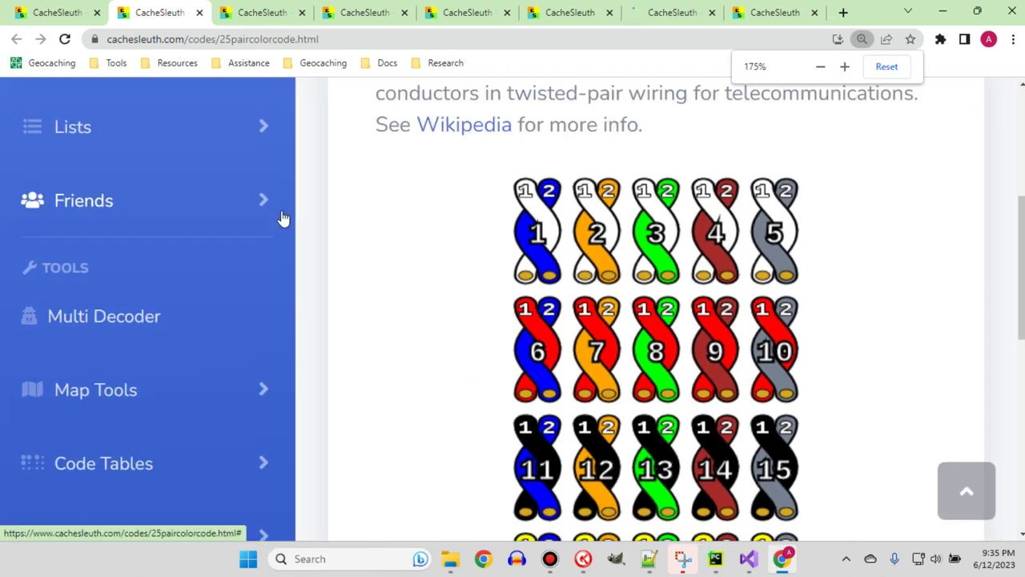
scroll(370, 220, "down", 2)
left_click(907, 226)
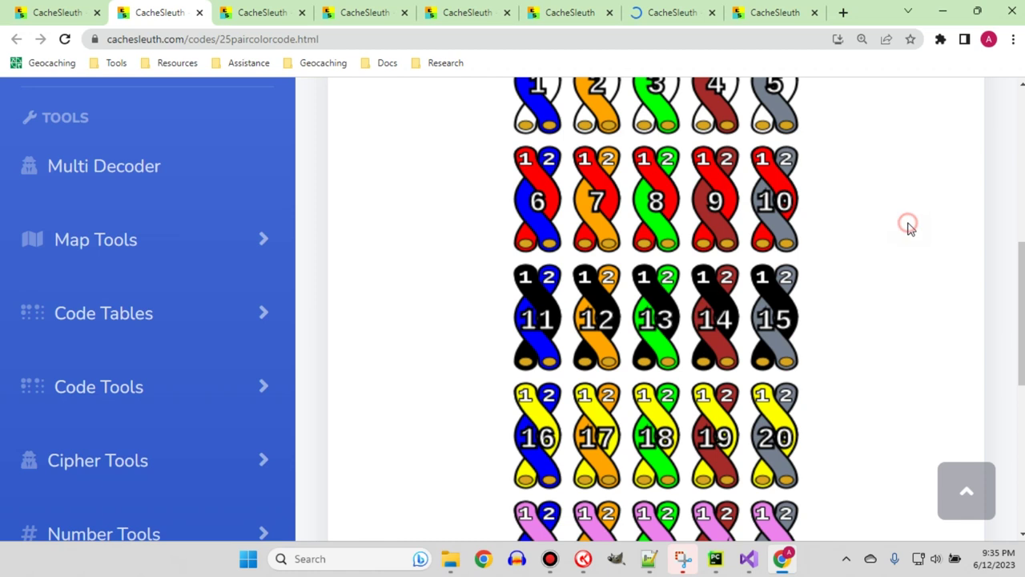
scroll(904, 231, "down", 4)
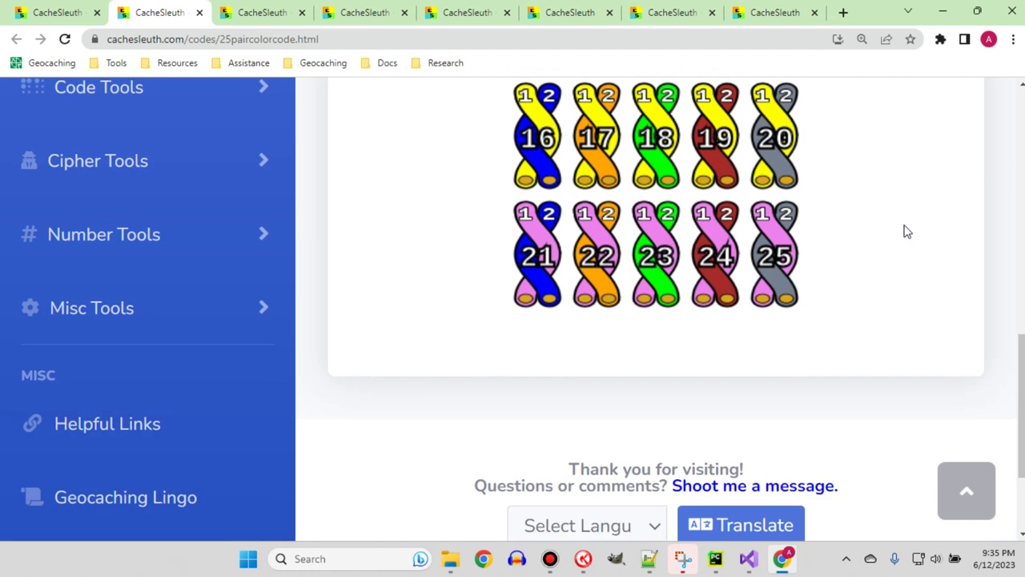
scroll(893, 227, "up", 6)
scroll(887, 228, "up", 1)
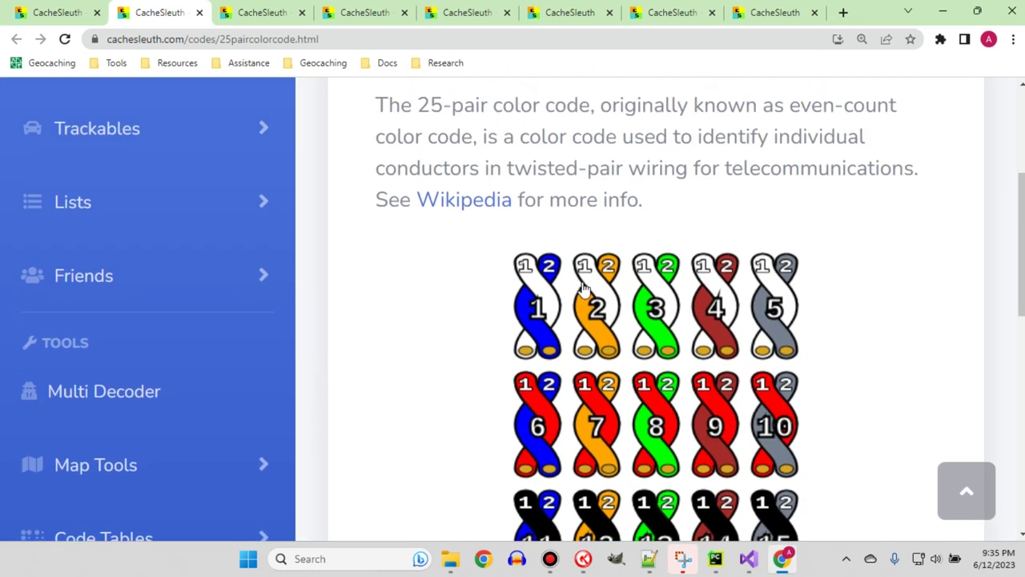
left_click(198, 14)
scroll(659, 275, "down", 3)
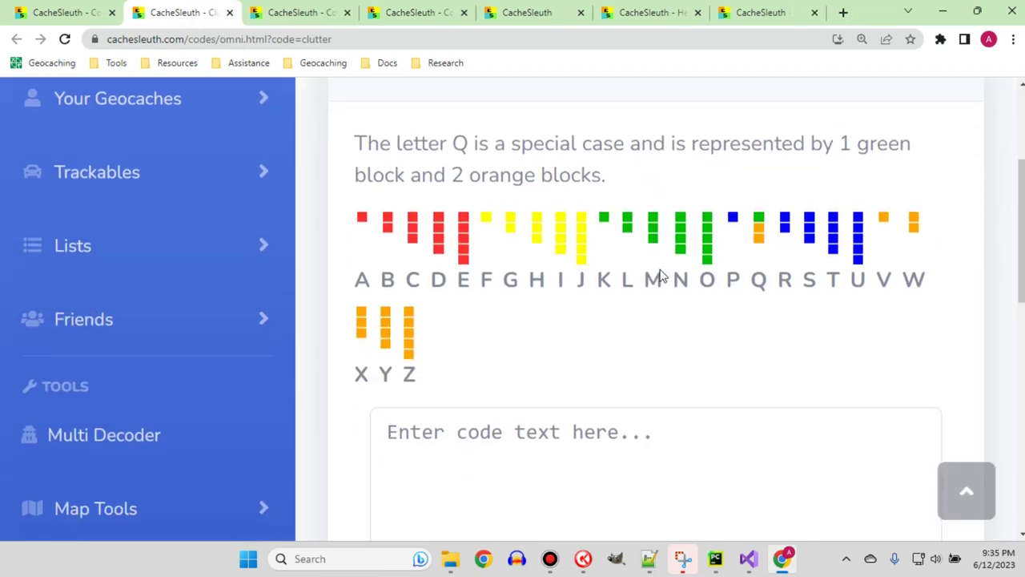
Enter the test text 'abc' into the Clutter encoder and check the output.
scroll(660, 268, "down", 3)
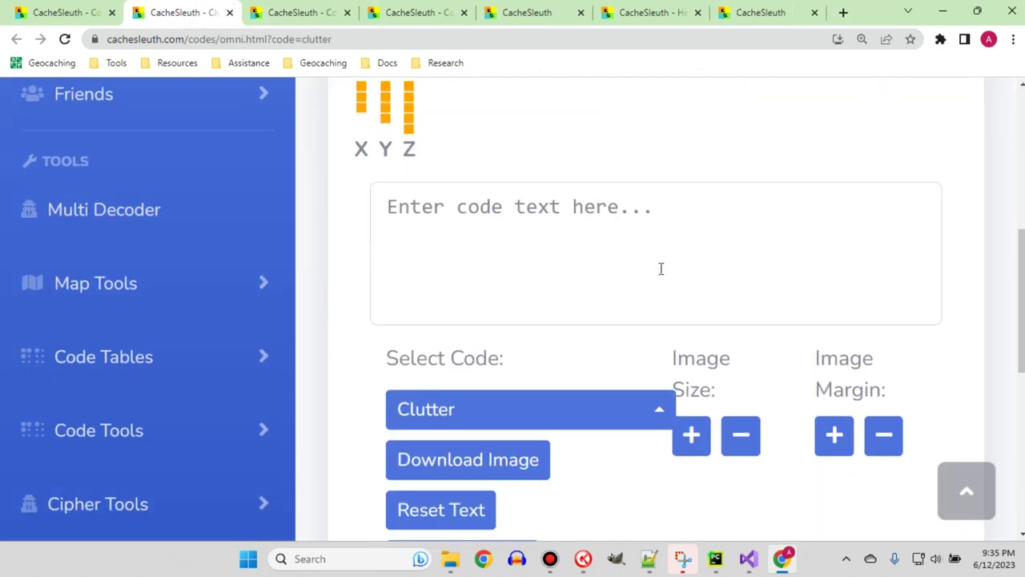
scroll(661, 268, "up", 4)
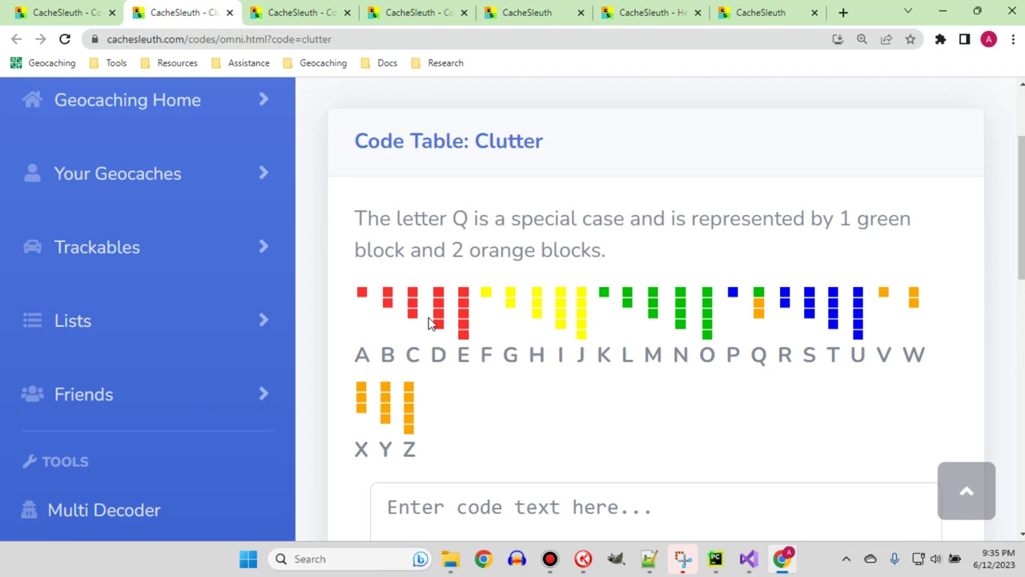
scroll(448, 329, "down", 2)
left_click(473, 365)
type("abc")
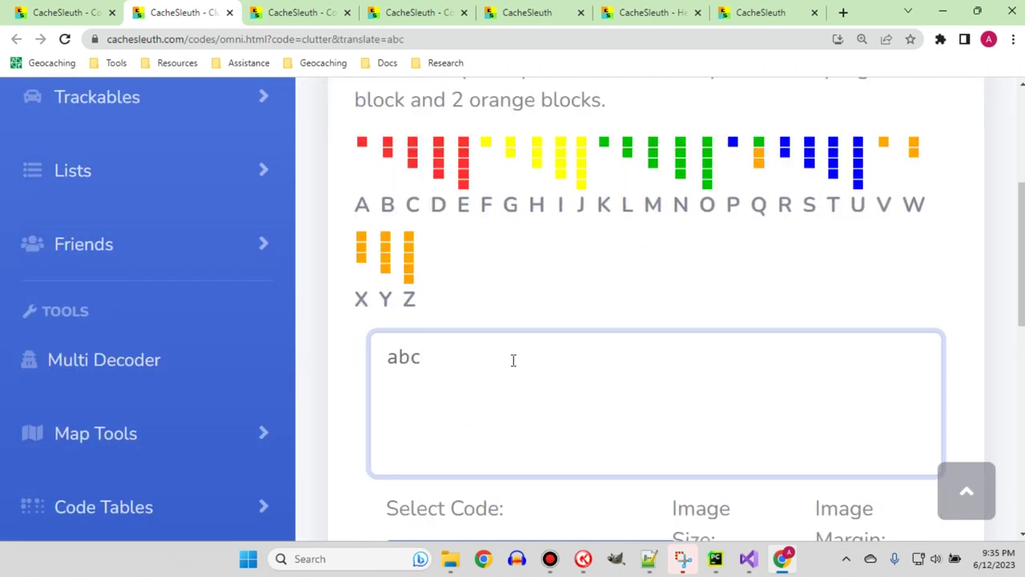
scroll(517, 361, "up", 2)
scroll(519, 362, "down", 8)
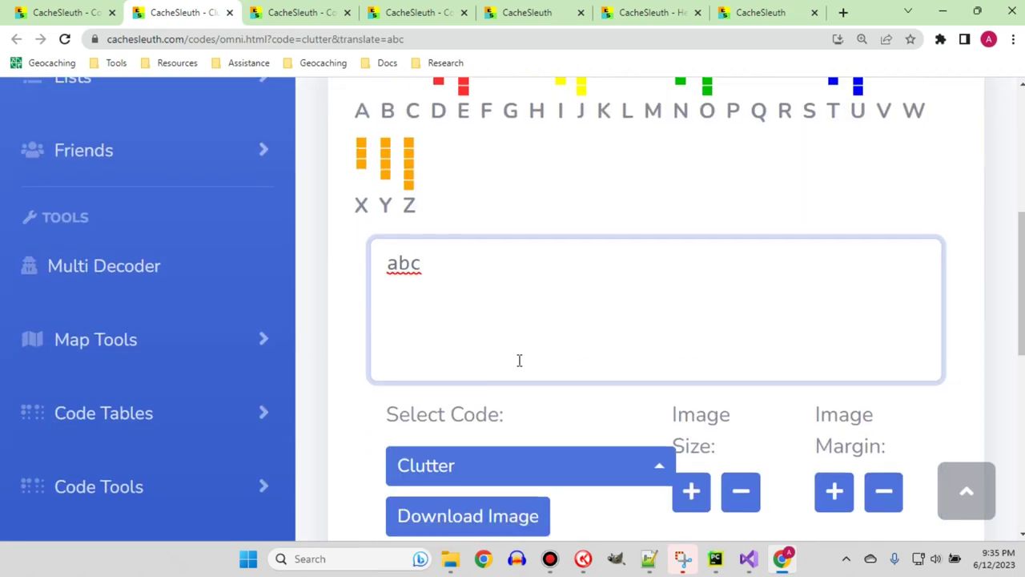
scroll(464, 343, "up", 3)
scroll(448, 361, "down", 3)
scroll(561, 335, "up", 2)
scroll(561, 335, "up", 2)
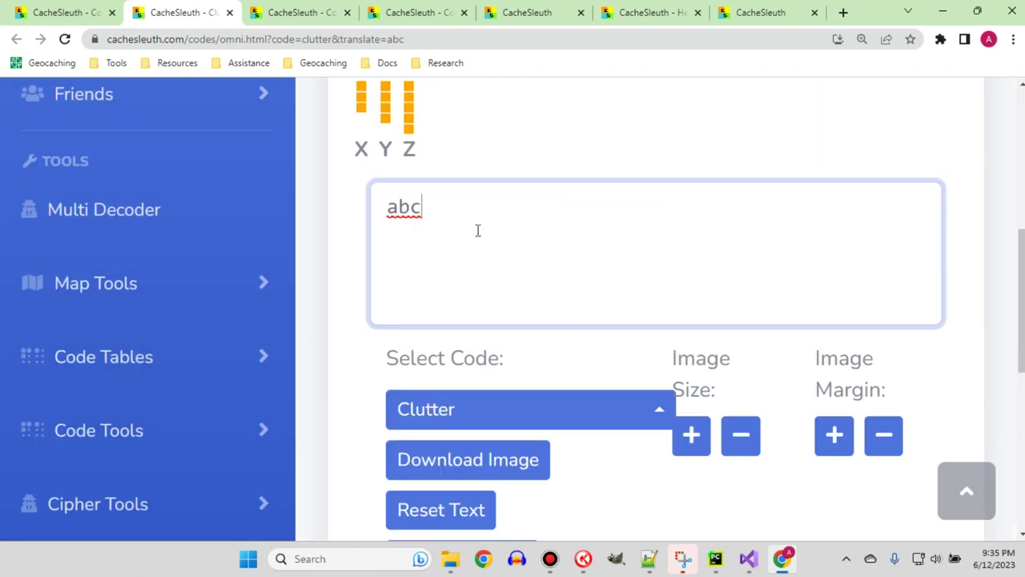
Replace it with 'hello world' and view the resulting Clutter colour-block image.
key("ctrl+a")
type("hello world")
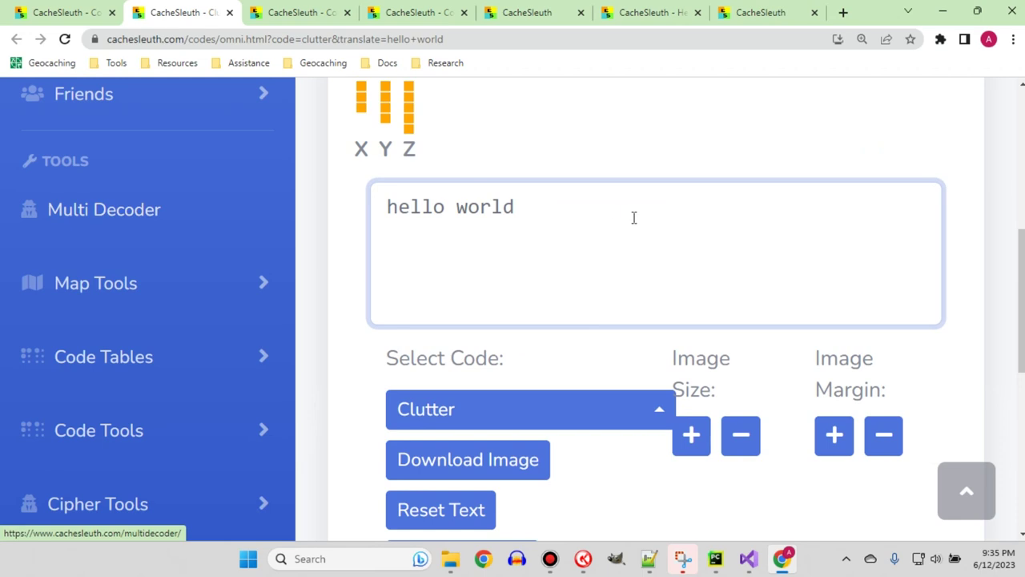
scroll(652, 229, "down", 3)
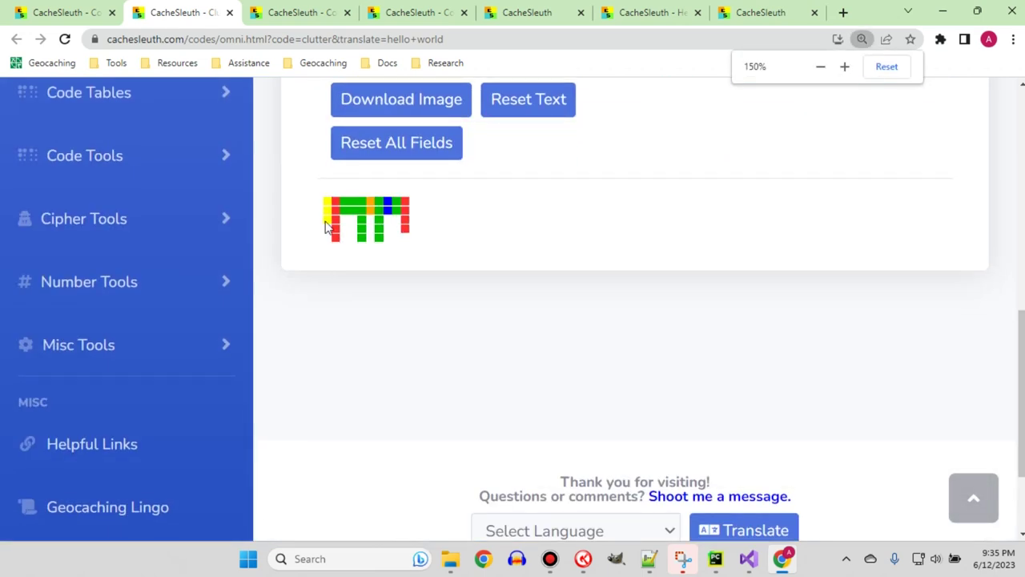
scroll(479, 225, "up", 3)
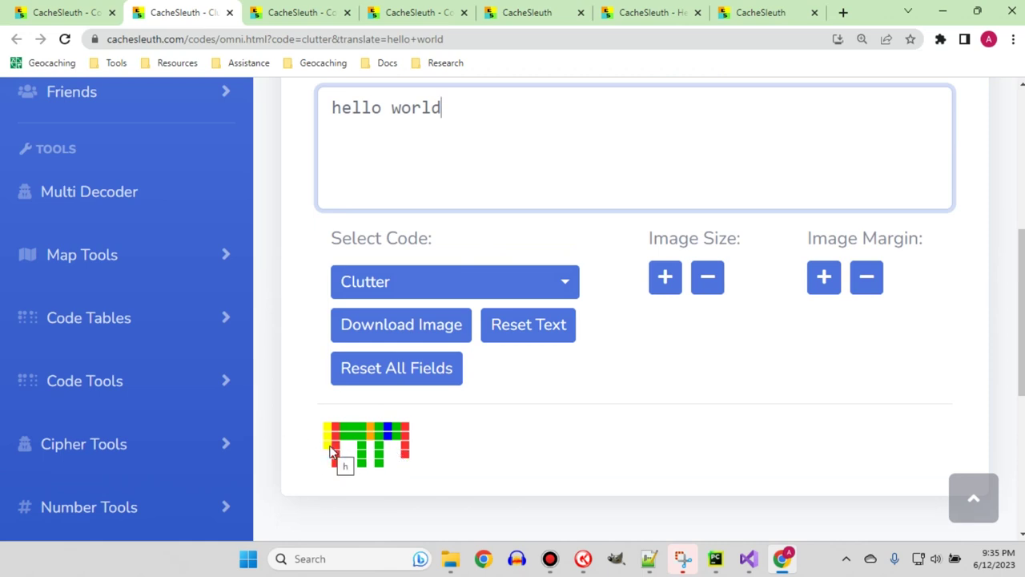
scroll(638, 126, "up", 5)
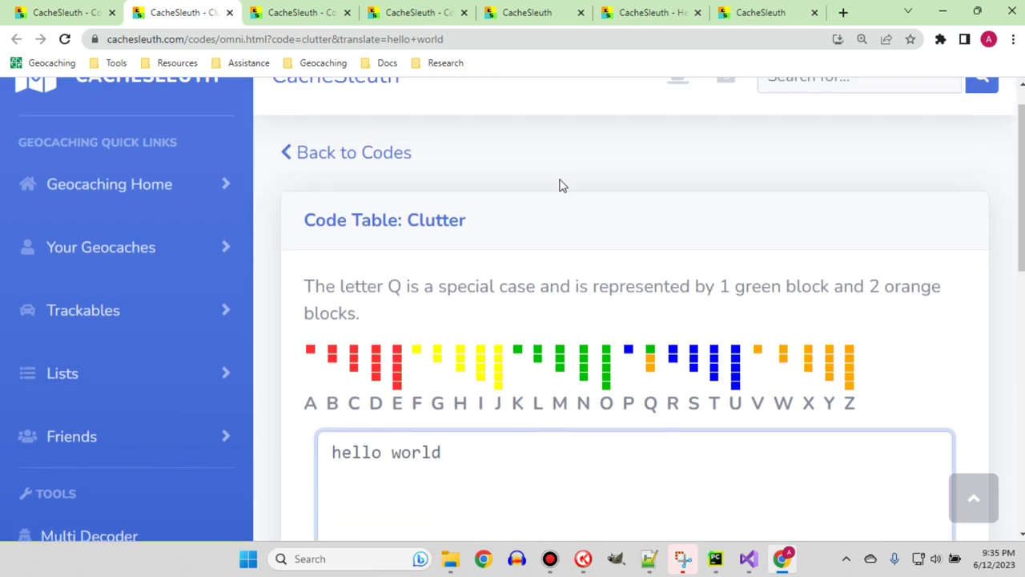
Close Clutter, read the ColorHoney diamond colour key and block order, then close ColorHoney.
left_click(230, 12)
scroll(529, 236, "down", 2)
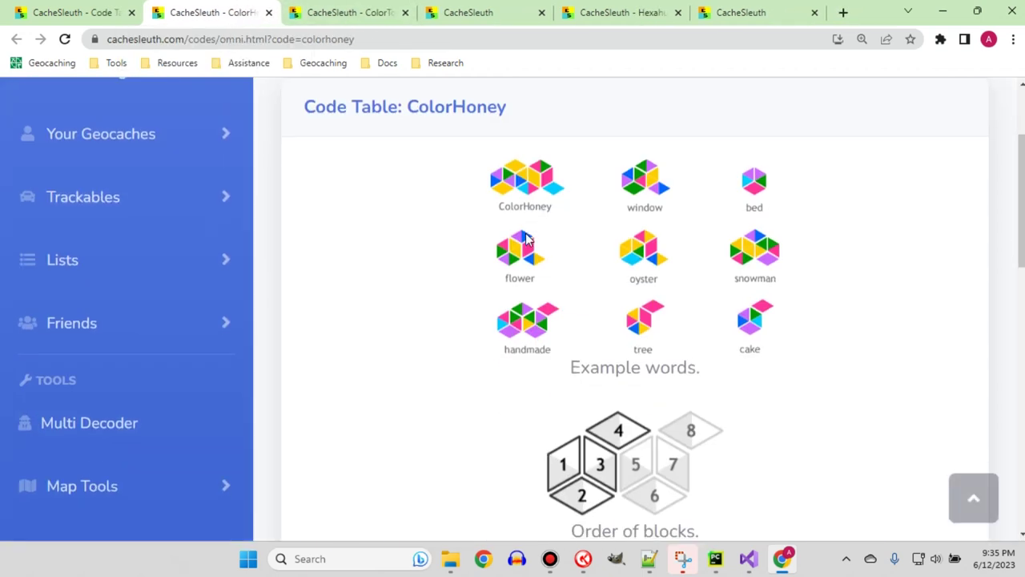
scroll(527, 240, "down", 2)
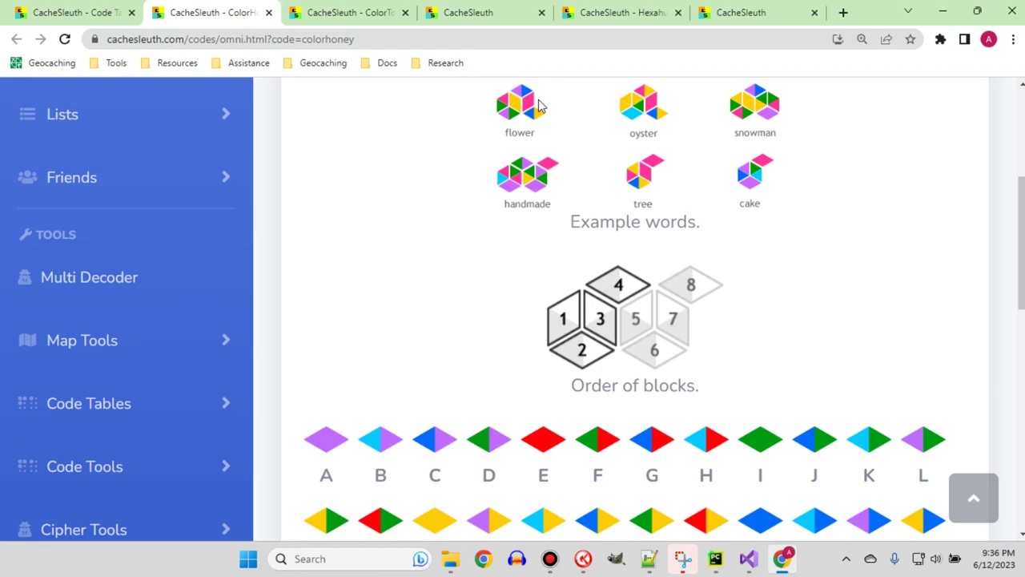
scroll(593, 352, "down", 1)
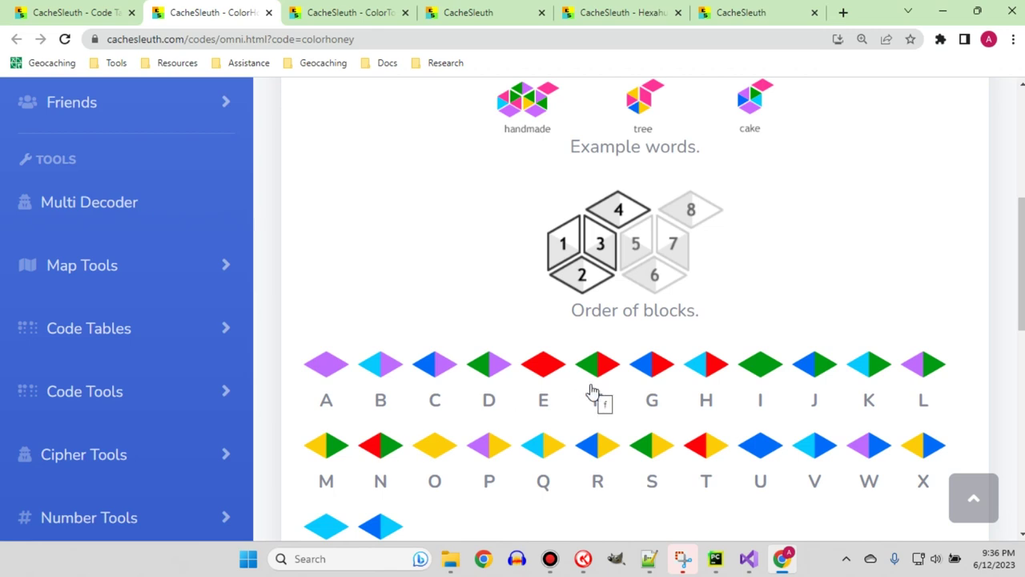
scroll(597, 390, "up", 1)
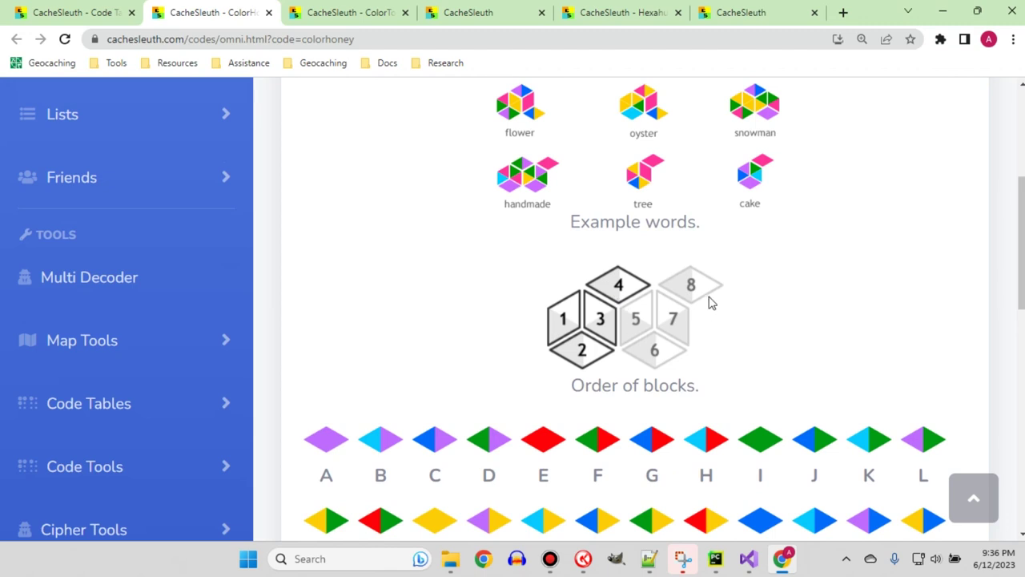
left_click(269, 13)
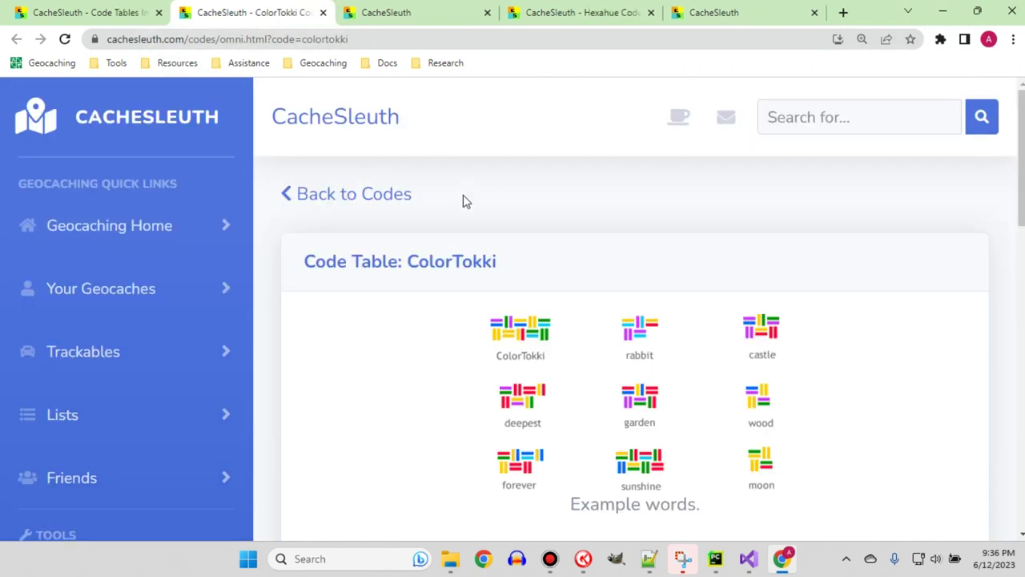
Scan the ColorTokki key, close it, and browse the Colored Squares four-square key.
scroll(454, 210, "down", 3)
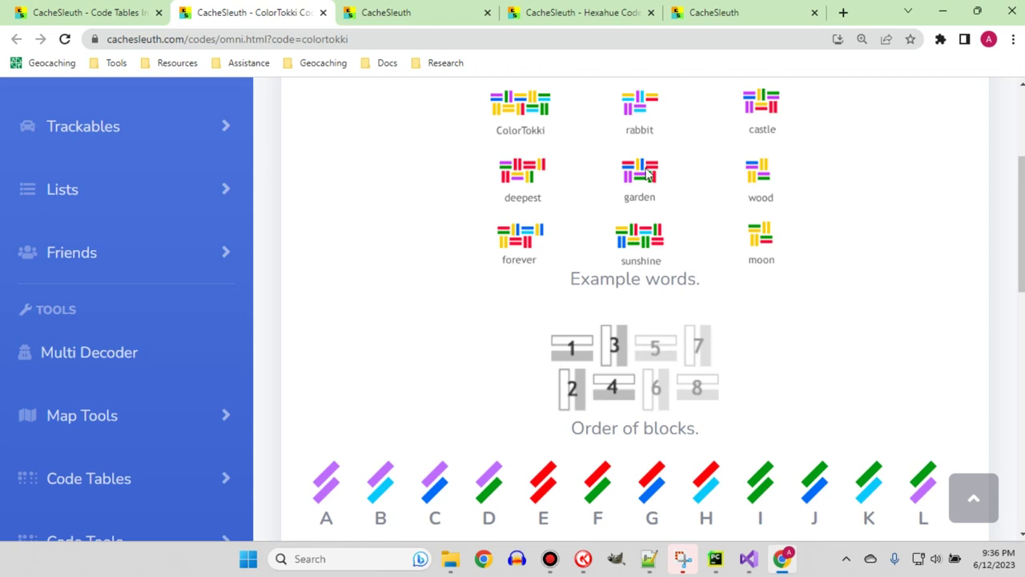
left_click(323, 12)
scroll(596, 282, "down", 2)
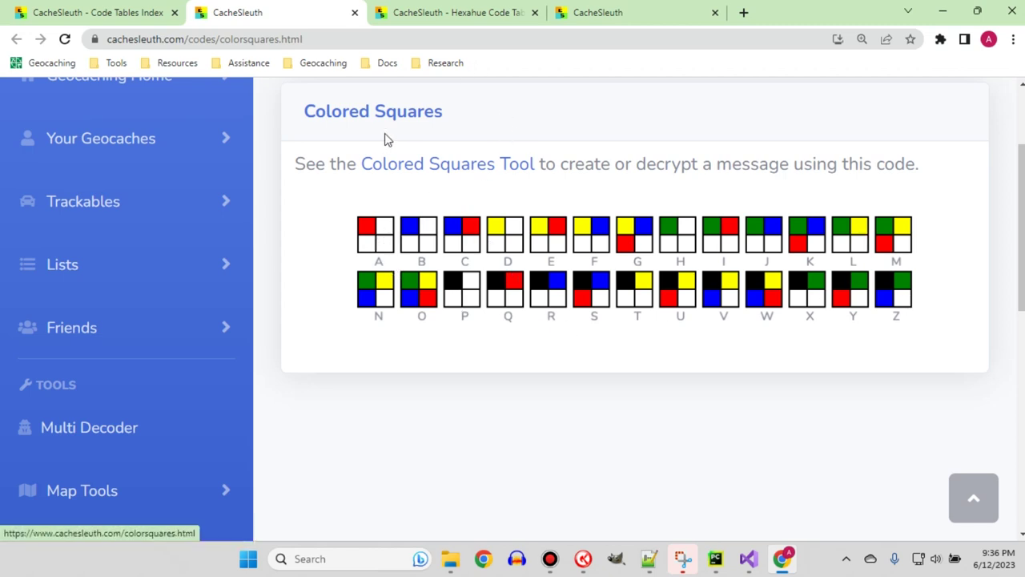
Close Colored Squares and place the cursor in the Hexahue message box.
left_click(355, 13)
scroll(521, 261, "down", 3)
scroll(481, 240, "up", 2)
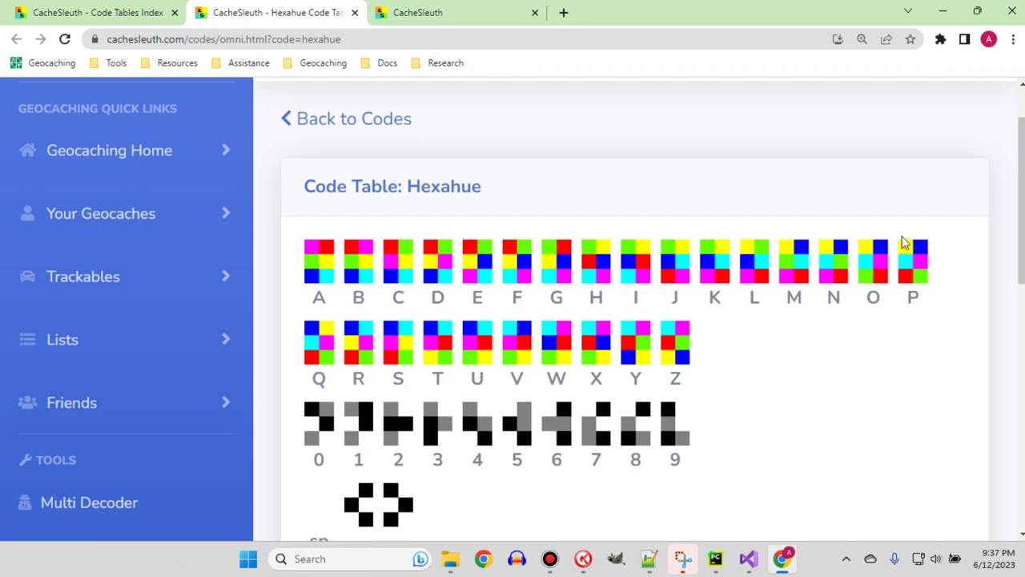
scroll(675, 265, "down", 4)
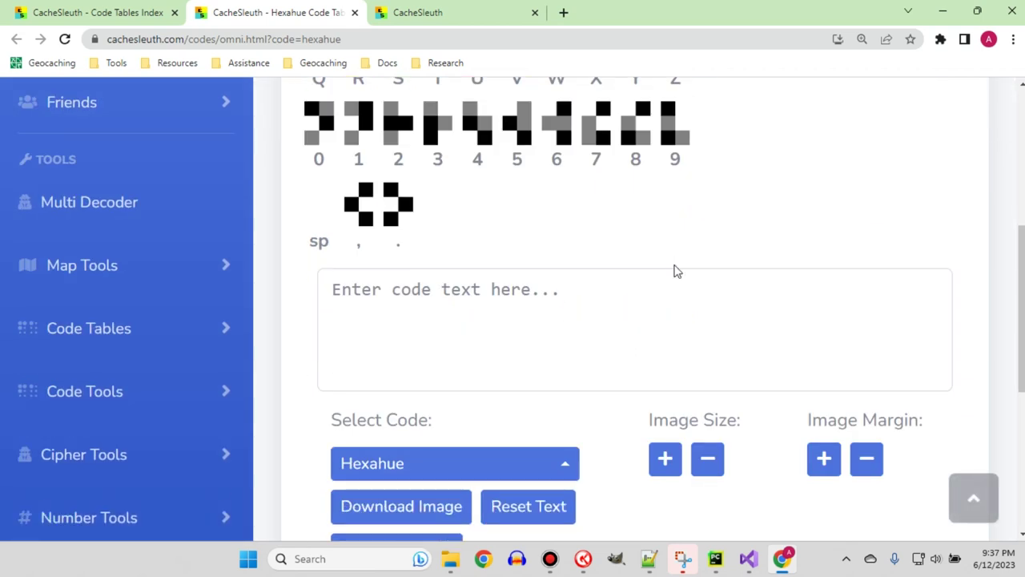
left_click(525, 323)
Encode 'hello world' as Hexahue colour blocks, view the image, then close Hexahue.
type("h")
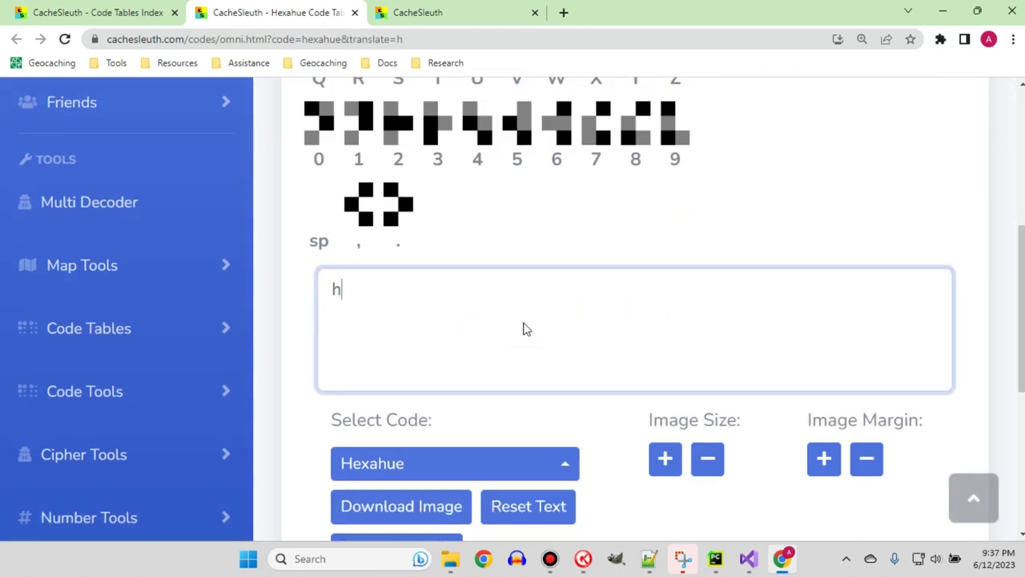
type("ello world")
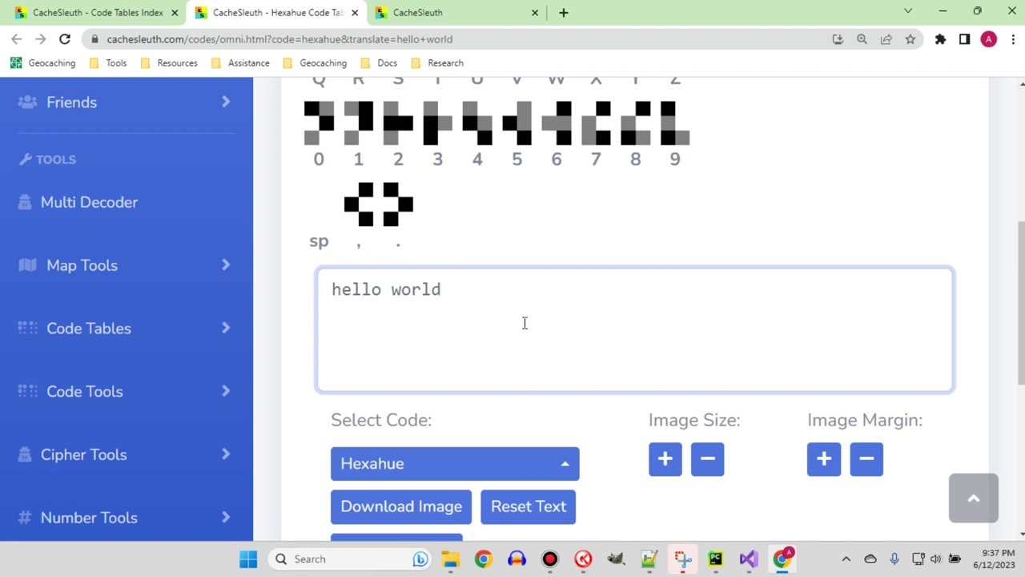
scroll(524, 328, "down", 4)
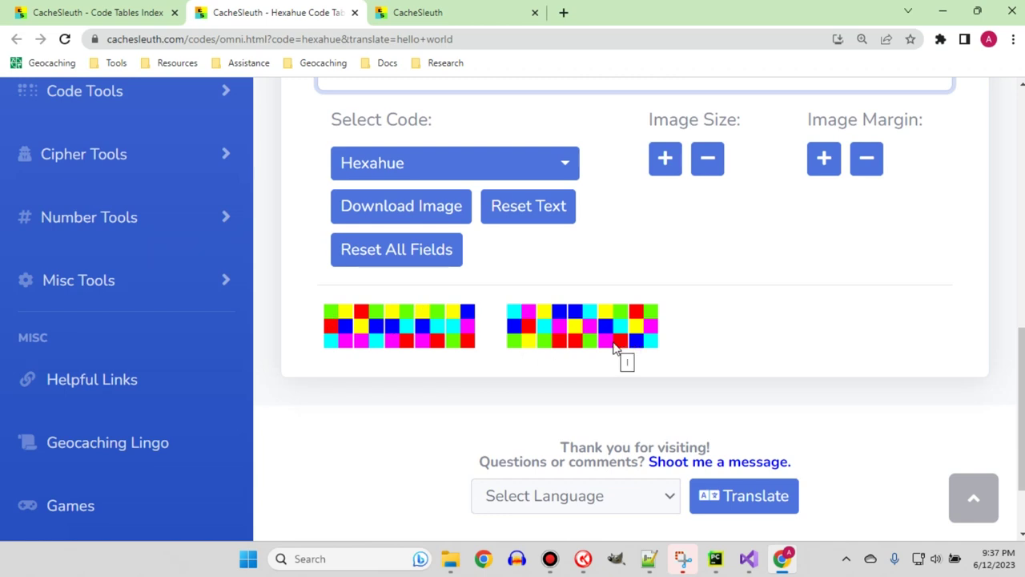
left_click(355, 13)
Scroll through the Resistor Color Code chart.
scroll(525, 291, "down", 3)
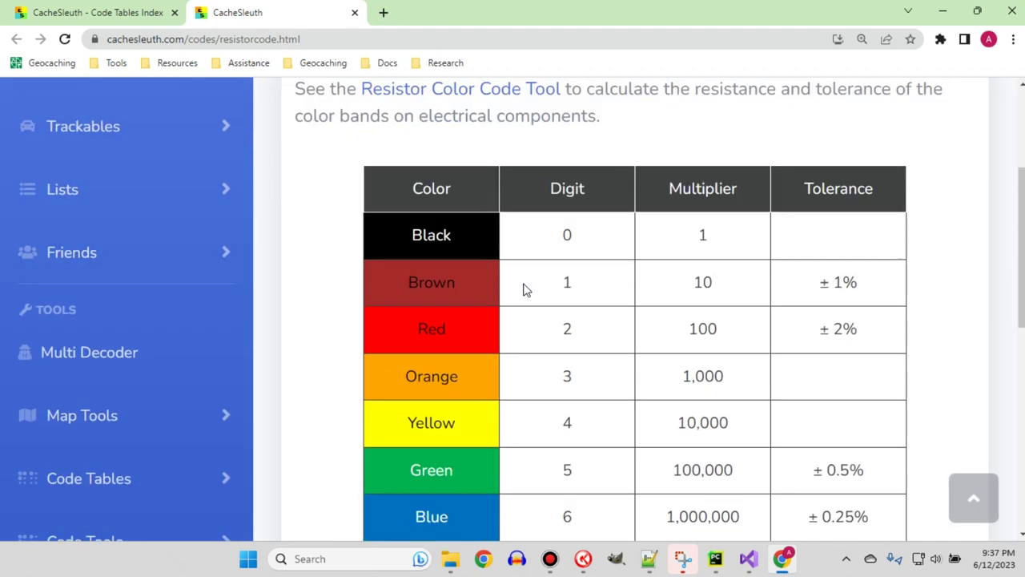
scroll(525, 291, "down", 3)
scroll(525, 291, "down", 4)
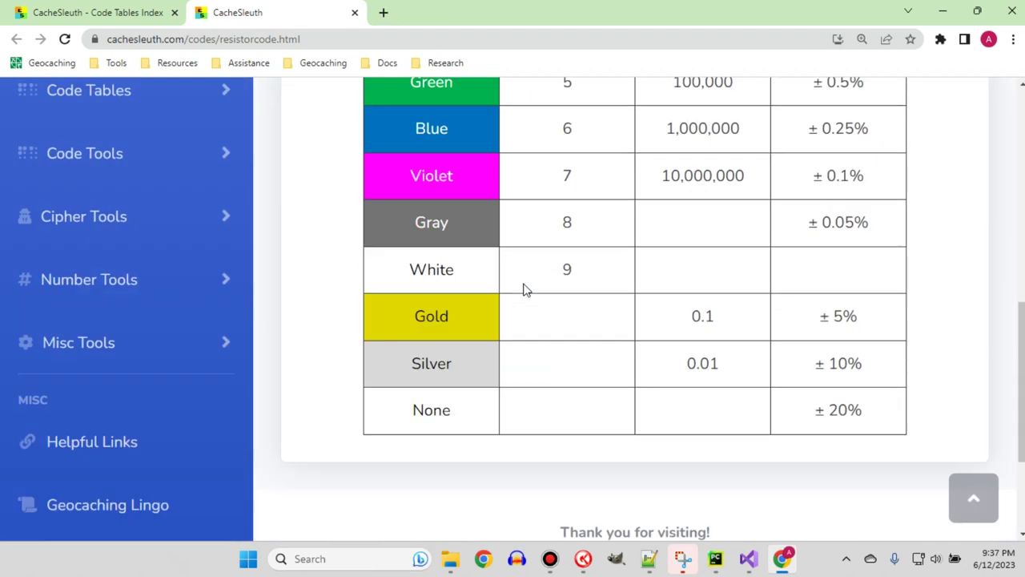
scroll(522, 289, "up", 6)
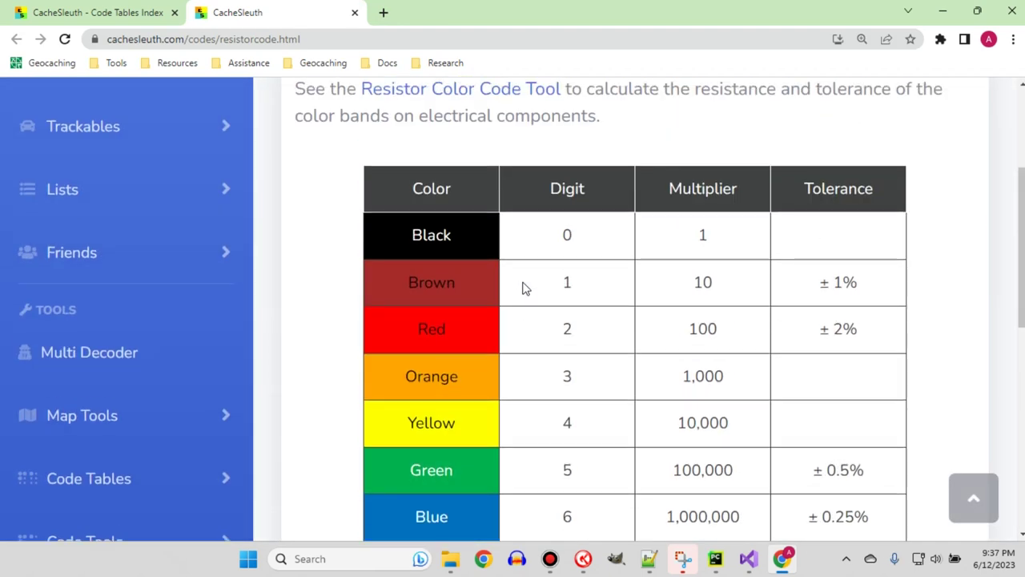
scroll(523, 288, "up", 3)
scroll(523, 288, "down", 3)
scroll(448, 368, "down", 2)
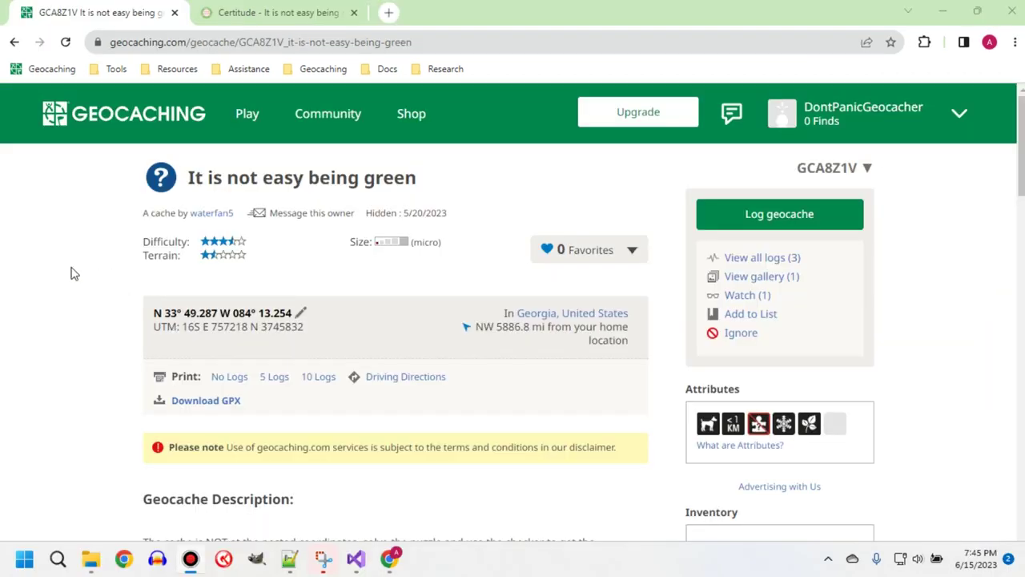
Select the title 'It is not easy being green', then read down to the description and picture.
left_click(245, 175)
triple_click(367, 174)
left_click(539, 194)
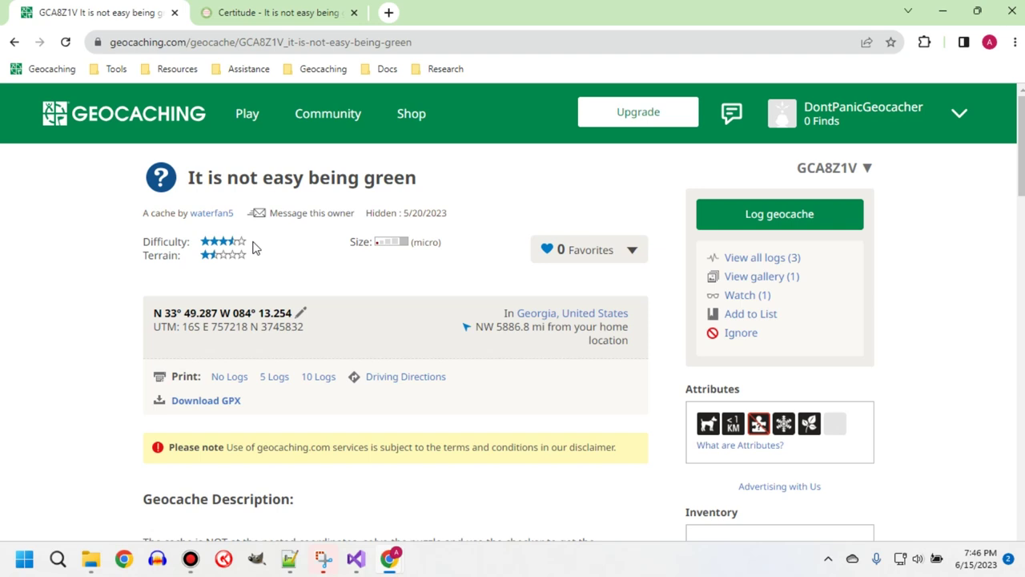
scroll(281, 244, "down", 1)
scroll(340, 244, "down", 1)
scroll(339, 245, "down", 1)
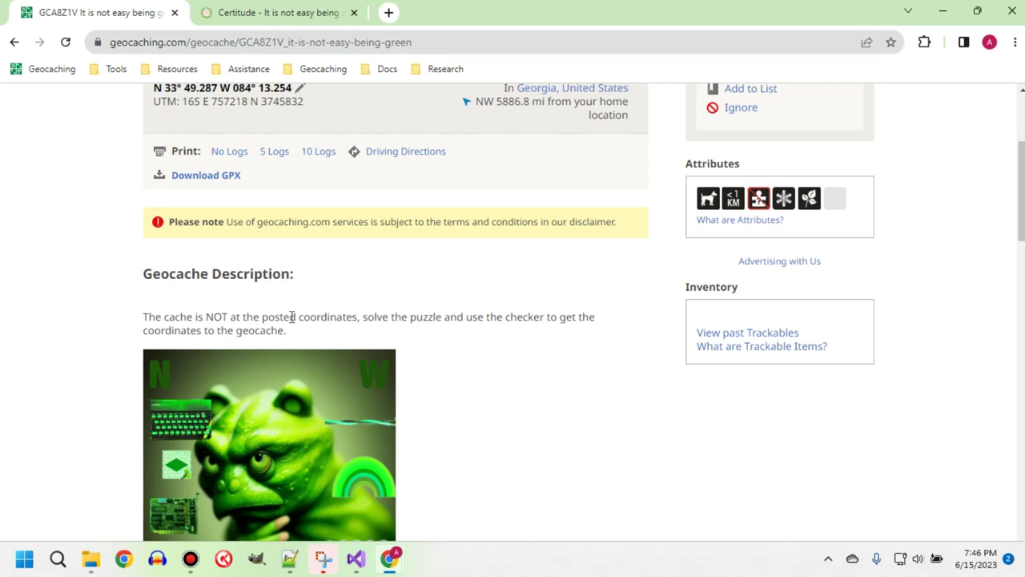
Highlight the puzzle paragraph's opening and the assumed coordinates N 33° W 84°.
scroll(309, 315, "down", 2)
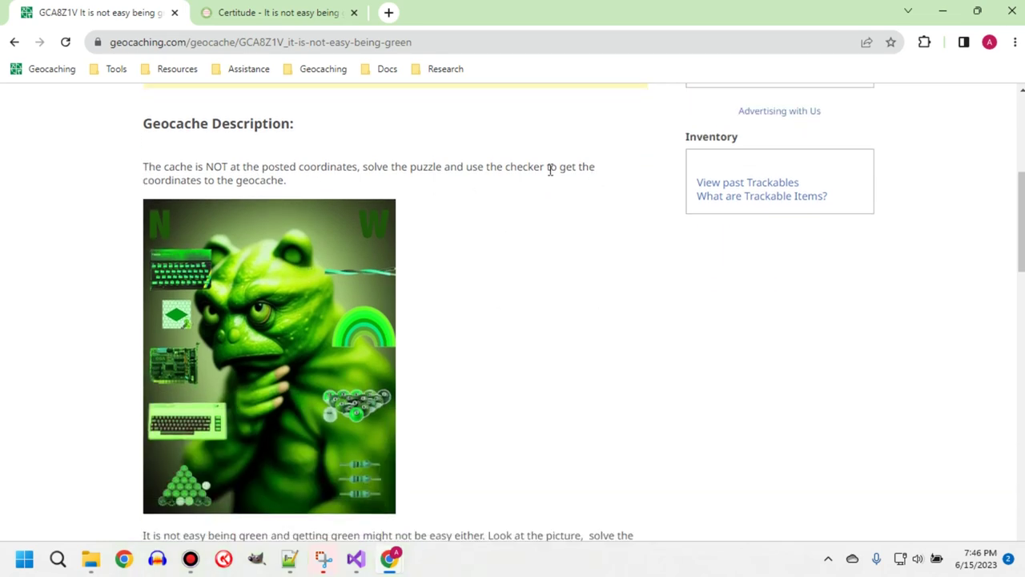
left_click(195, 180)
left_click_drag(230, 181, 665, 259)
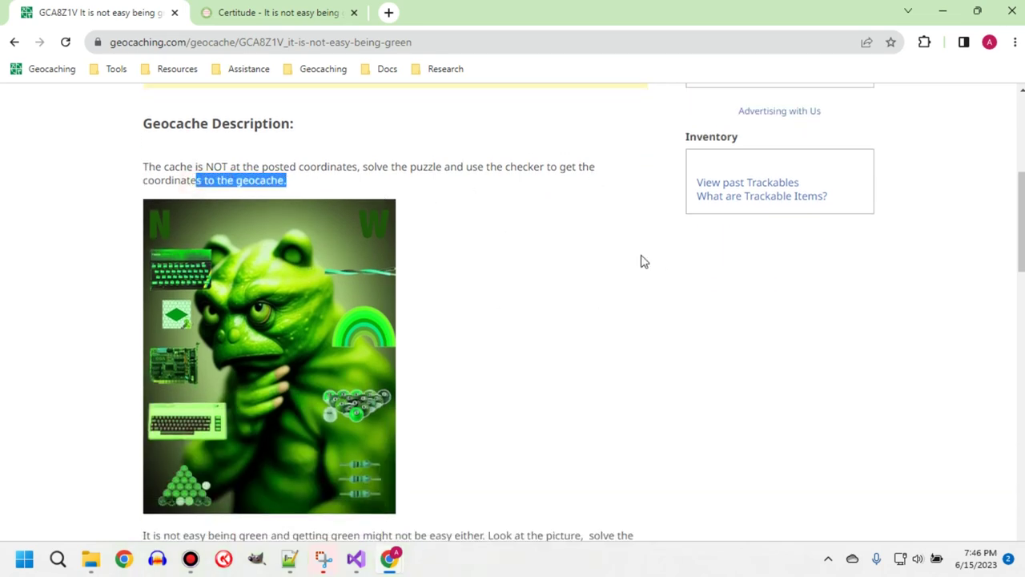
scroll(623, 263, "down", 2)
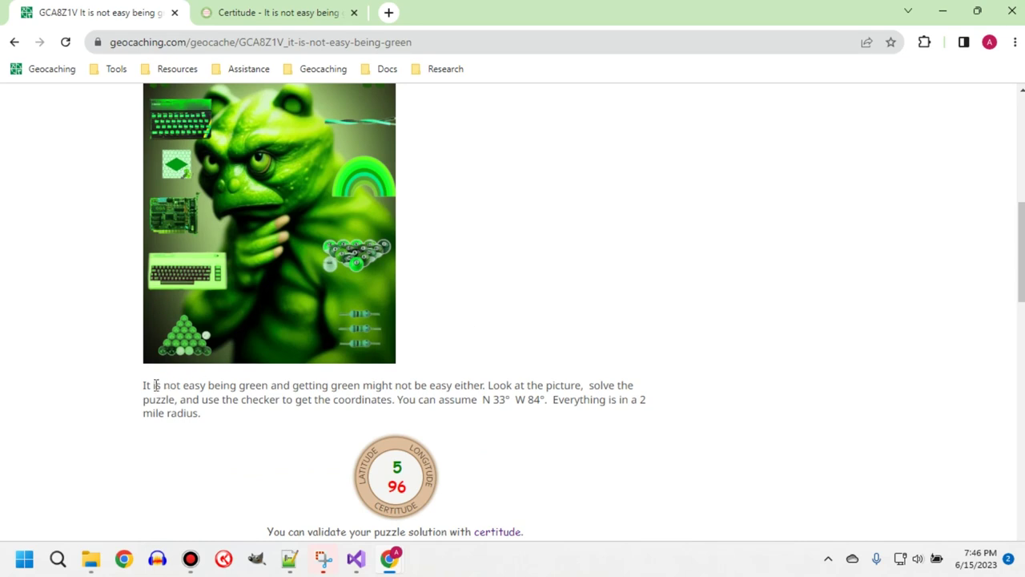
left_click(149, 387)
left_click_drag(149, 387, 355, 388)
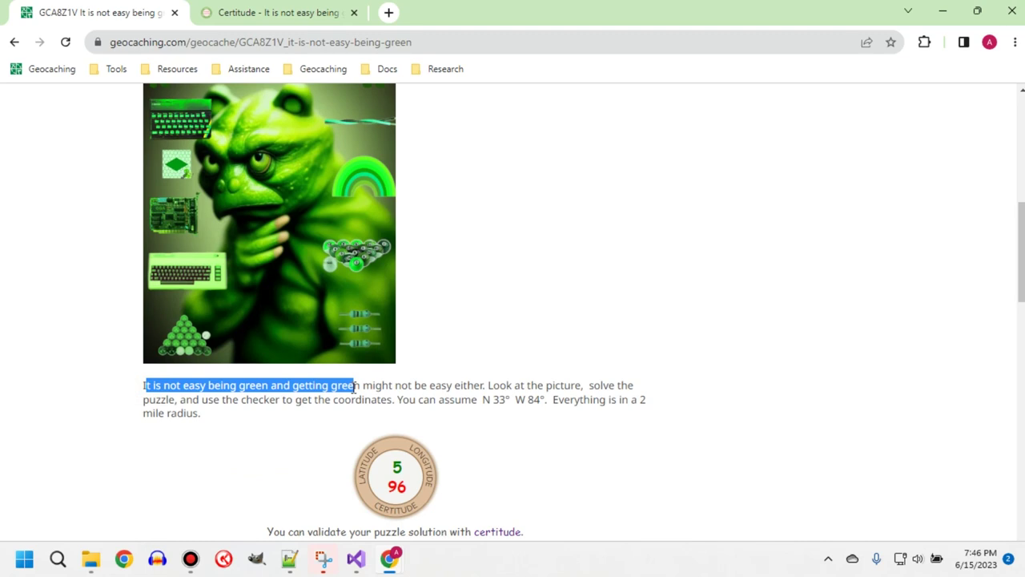
left_click_drag(483, 399, 550, 400)
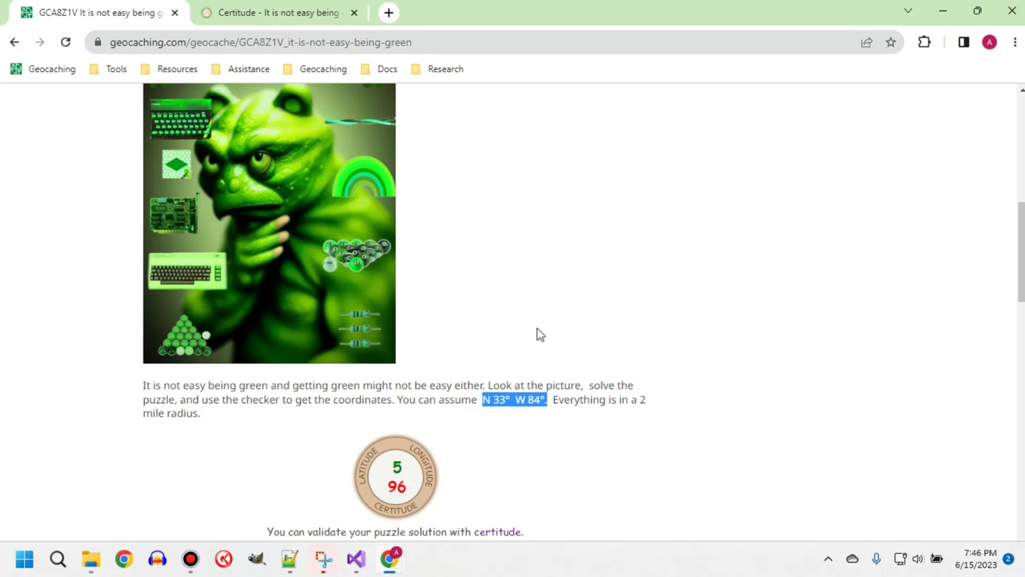
Return to the top of the page and bring up the Certitude checker for GCA8Z1V.
key("Home")
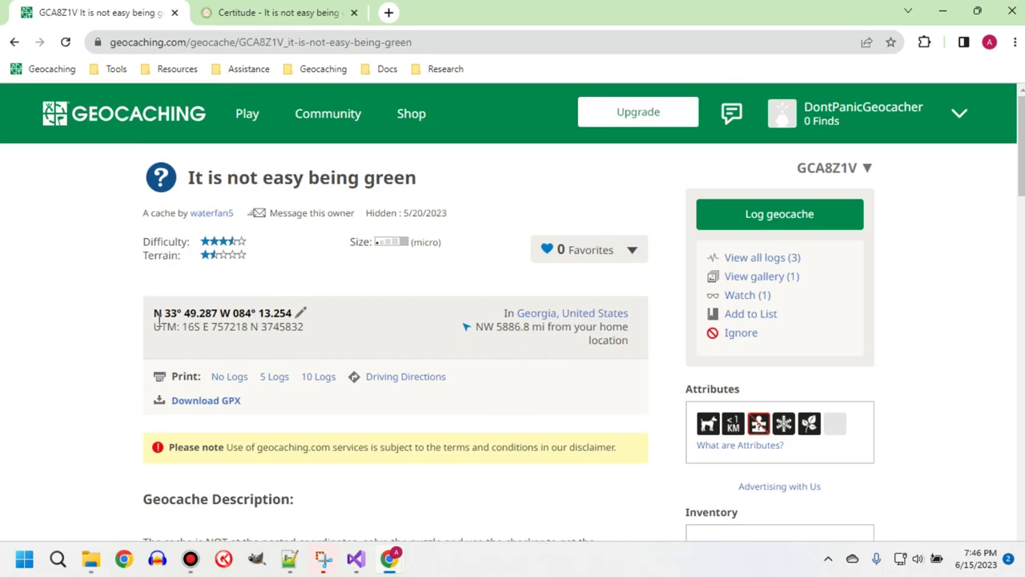
scroll(475, 355, "down", 5)
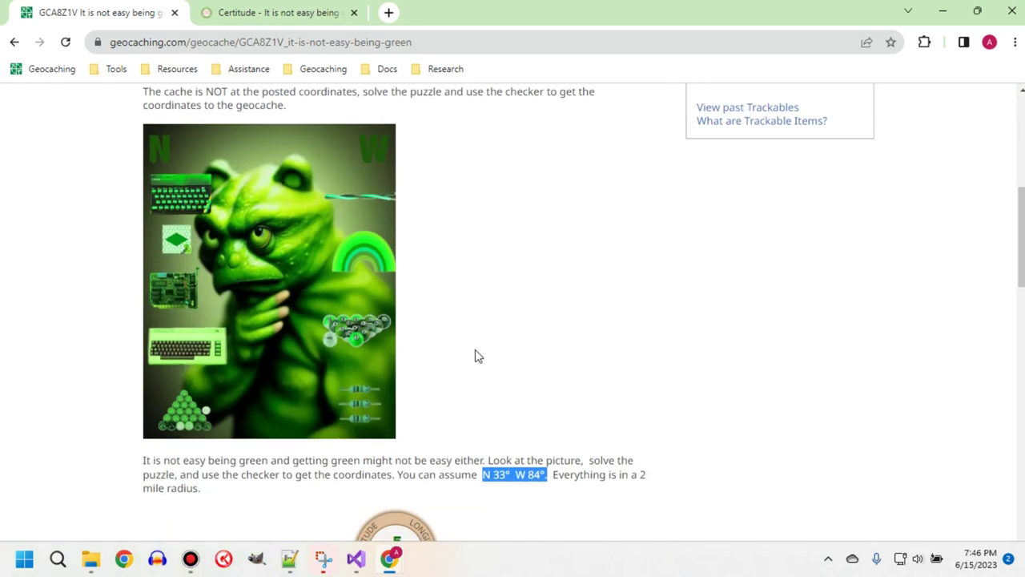
scroll(475, 356, "down", 1)
scroll(469, 355, "down", 2)
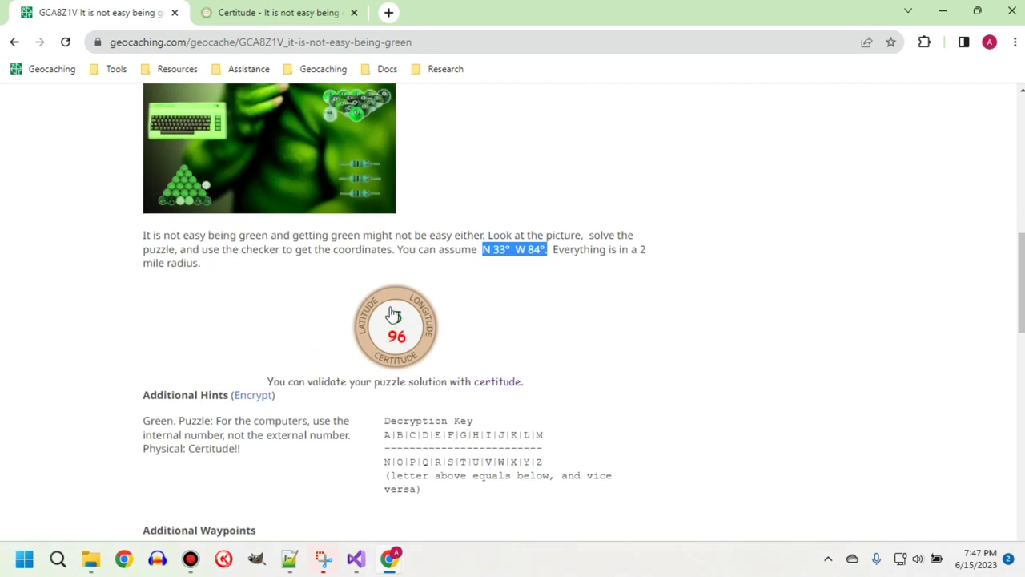
left_click(269, 14)
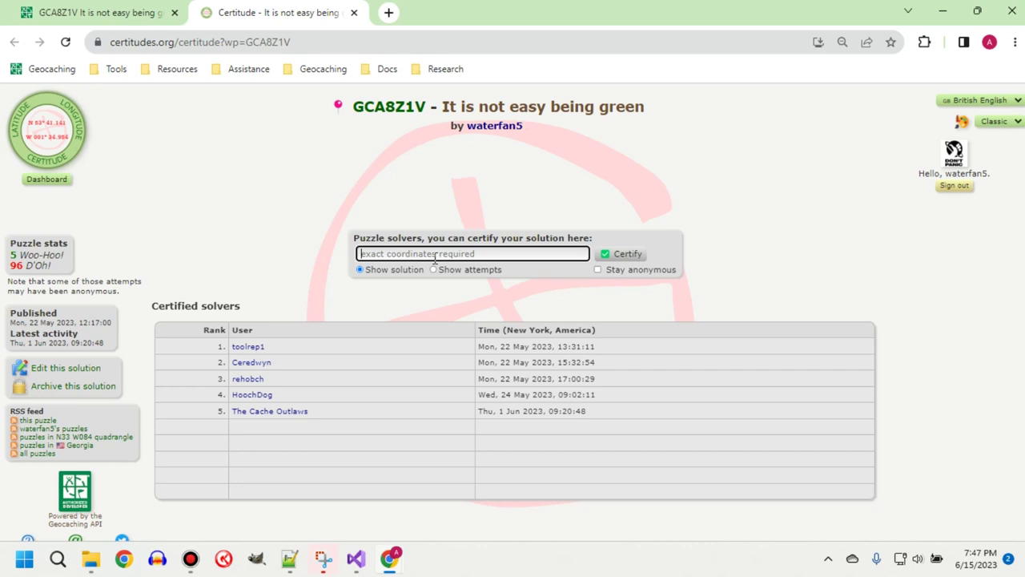
Close the GCA8Z1V Certitude checker tab to get back to the cache listing.
left_click(354, 13)
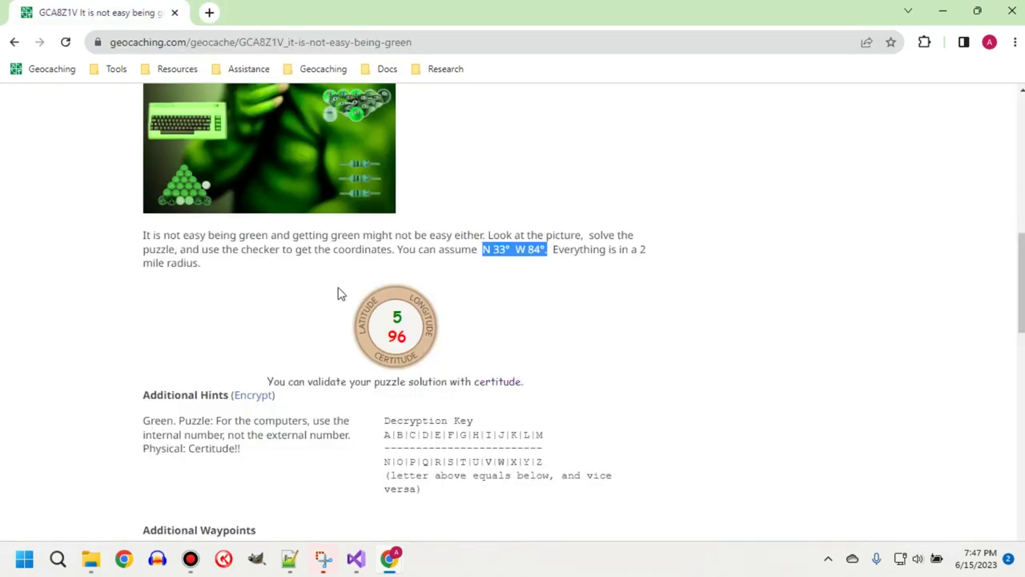
Highlight the internal-numbers hint, then scroll up to the green frog puzzle image and bring up its menu.
left_click_drag(215, 421, 351, 435)
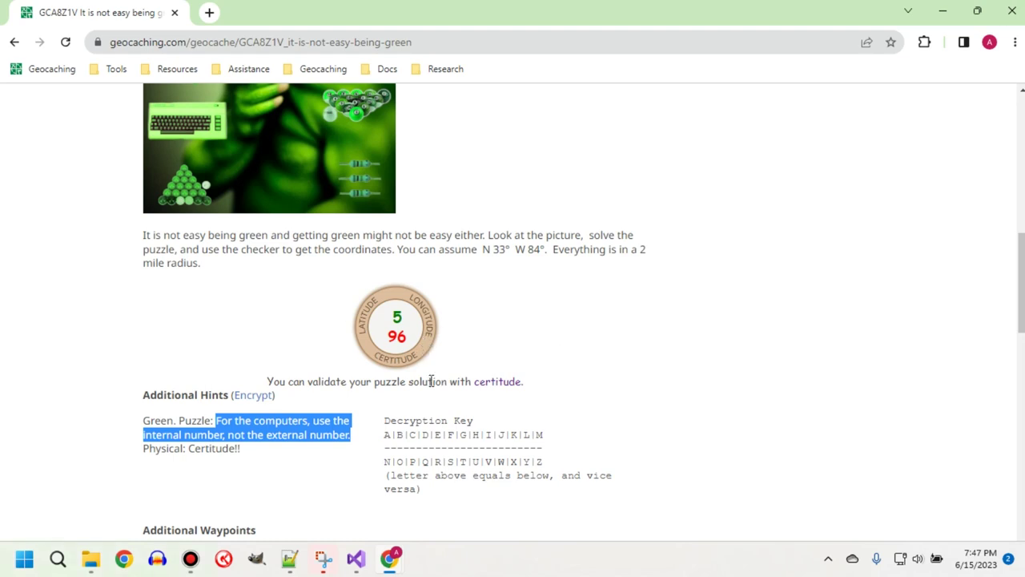
scroll(597, 349, "up", 2)
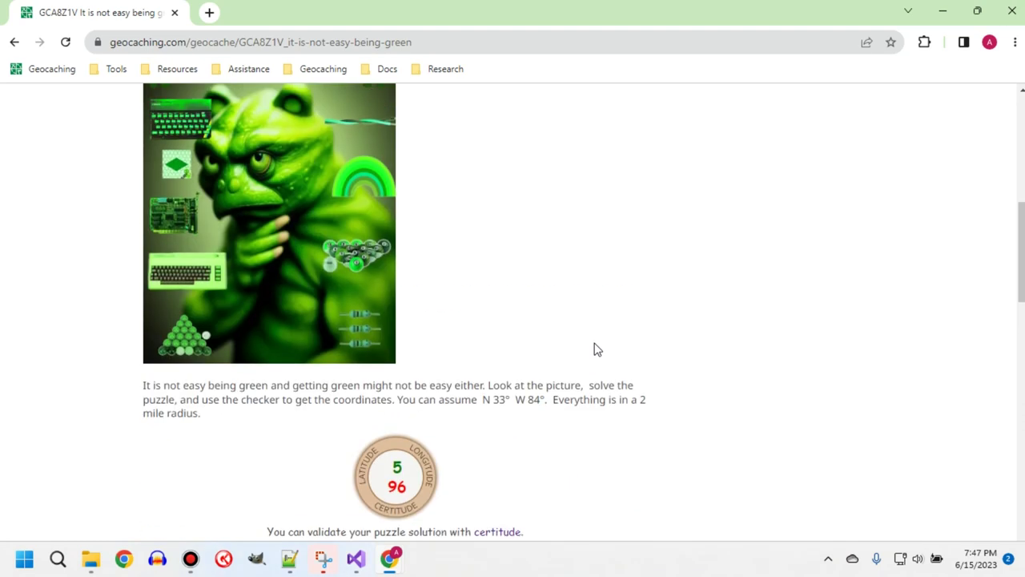
scroll(597, 349, "up", 1)
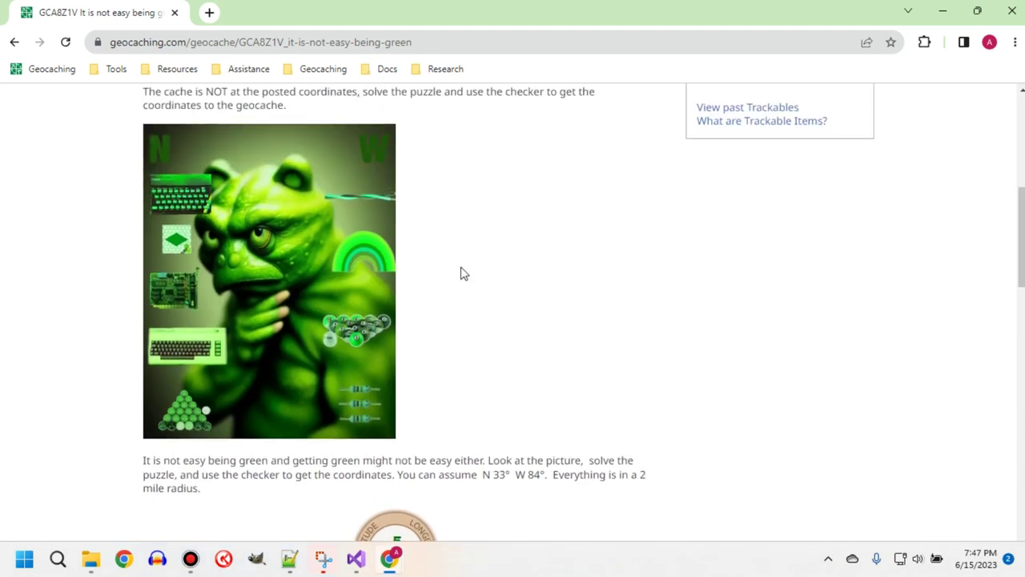
right_click(290, 232)
Open the frog puzzle image alone in a new tab at full size, showing its N and W letters.
left_click(321, 245)
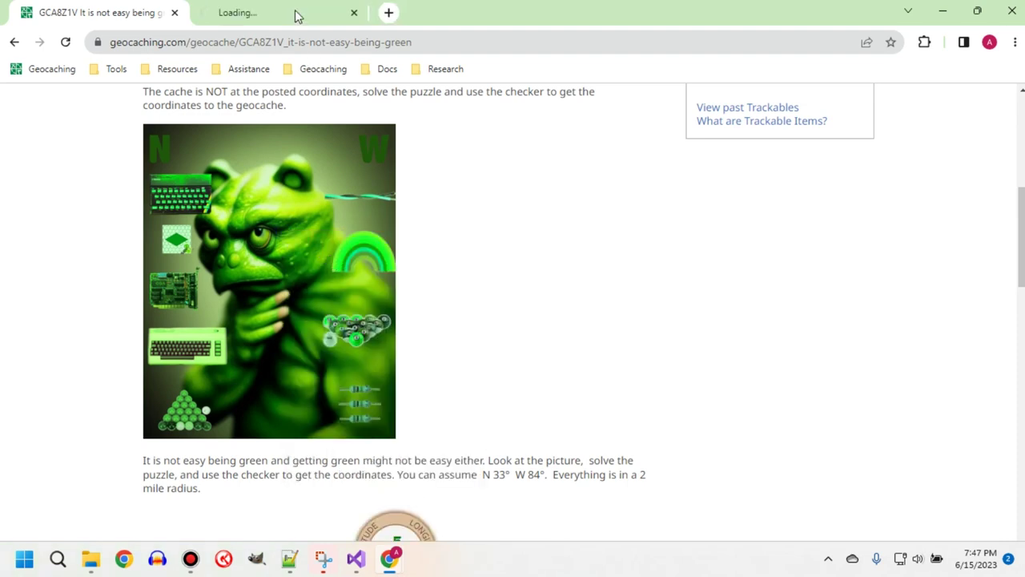
left_click(280, 10)
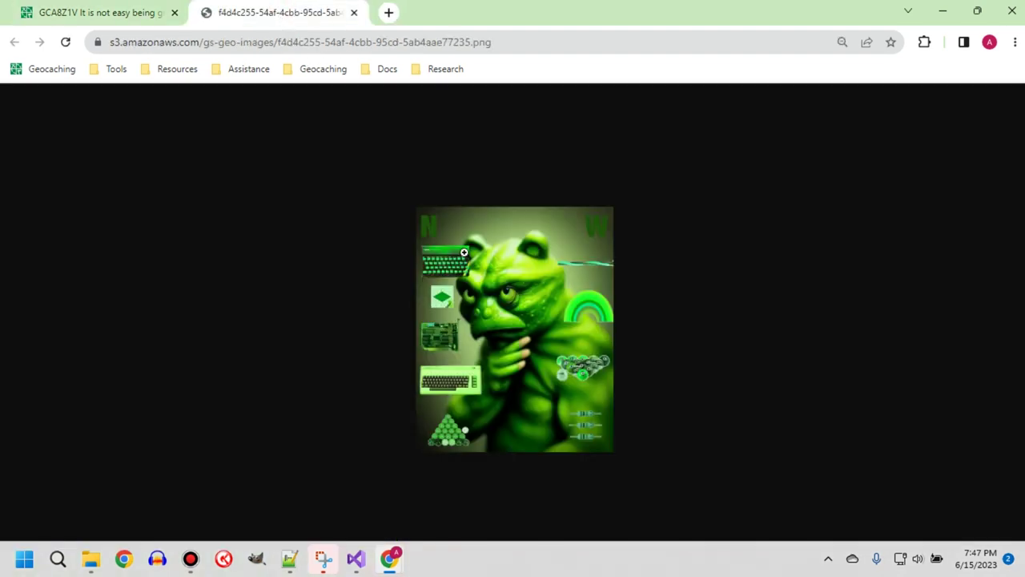
left_click(481, 270)
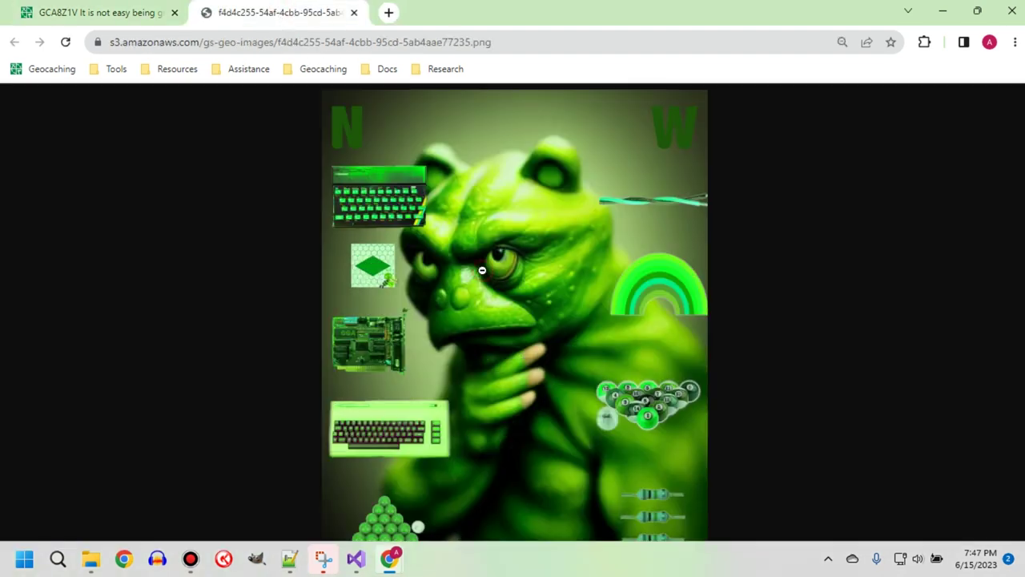
left_click(354, 12)
left_click(302, 256)
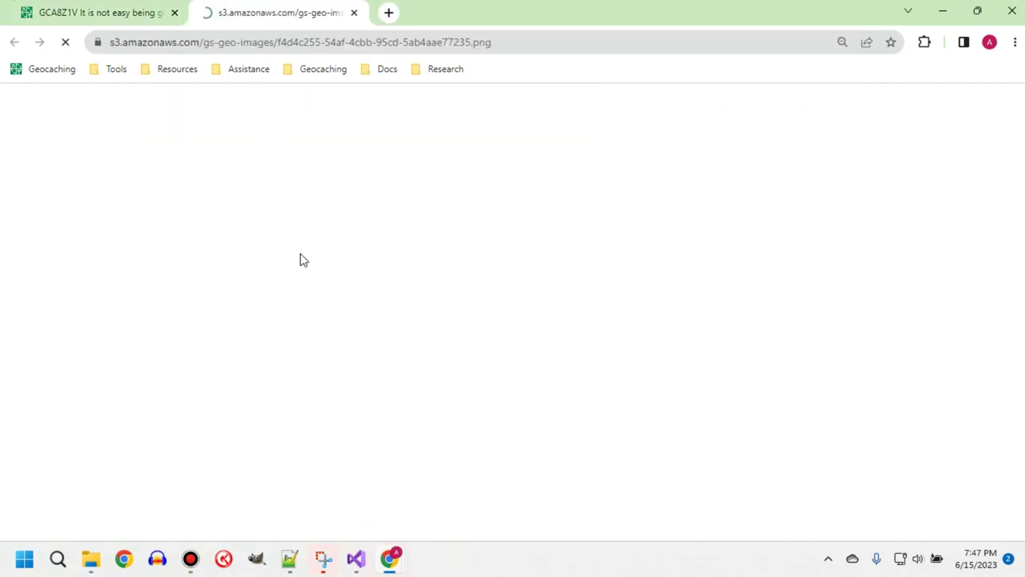
left_click(485, 283)
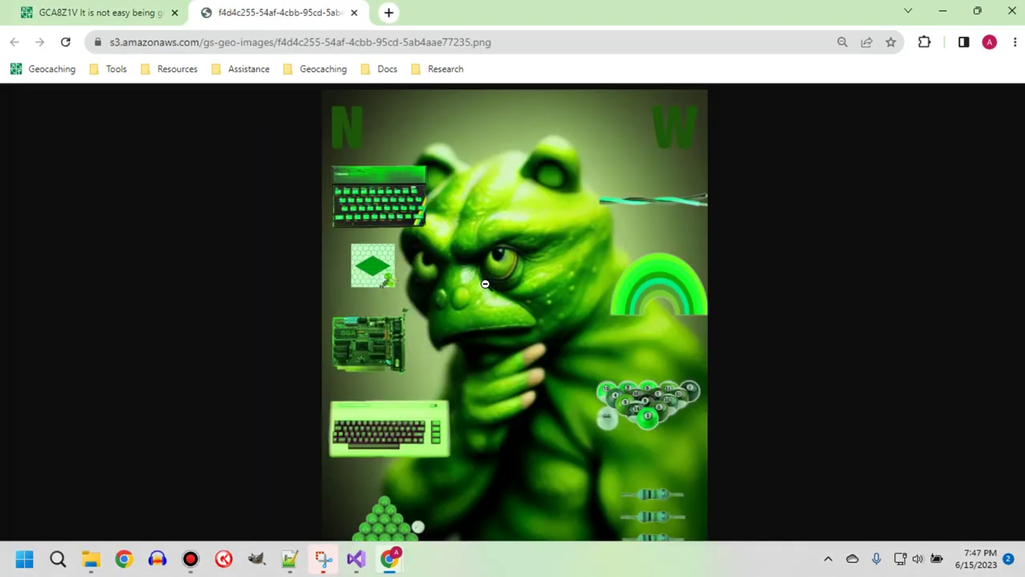
scroll(484, 283, "up", 2, "ctrl")
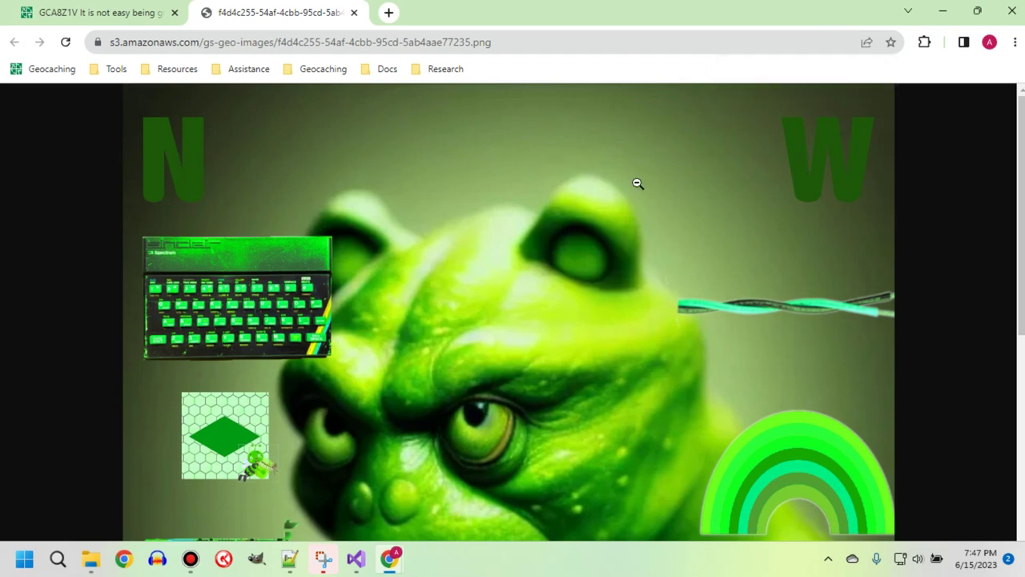
scroll(462, 159, "down", 1)
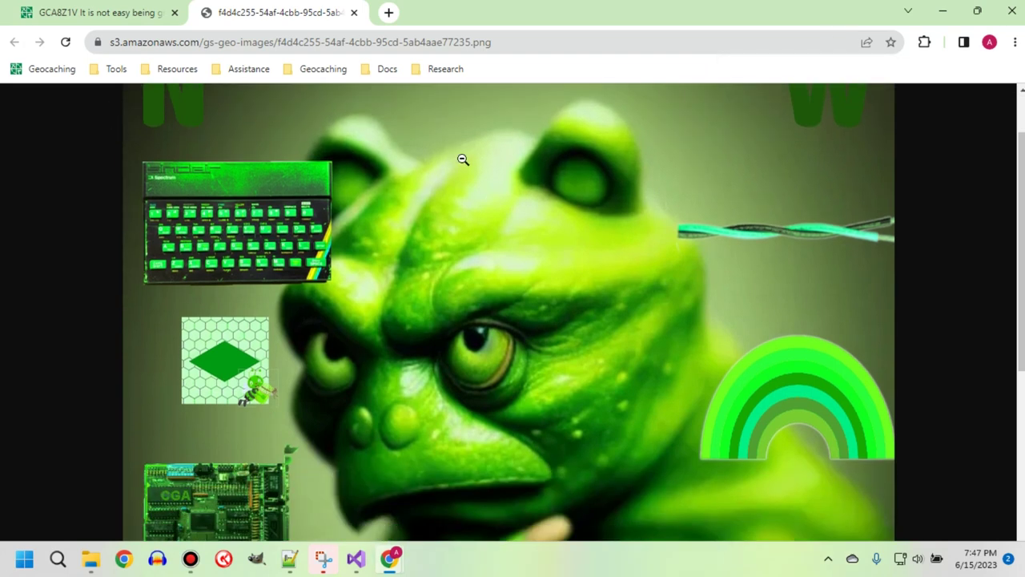
scroll(462, 159, "down", 3)
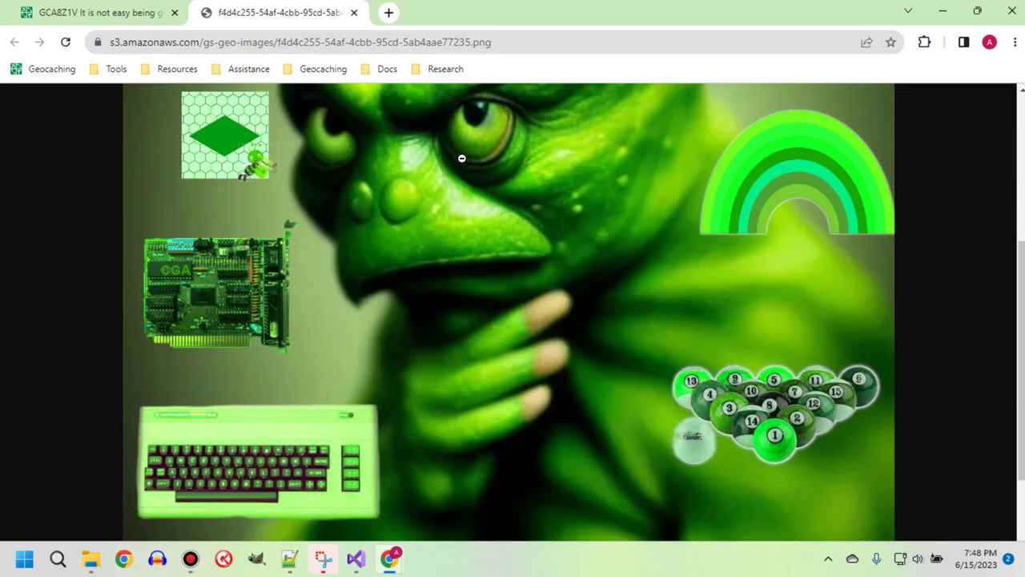
scroll(462, 159, "up", 3)
scroll(462, 158, "up", 1)
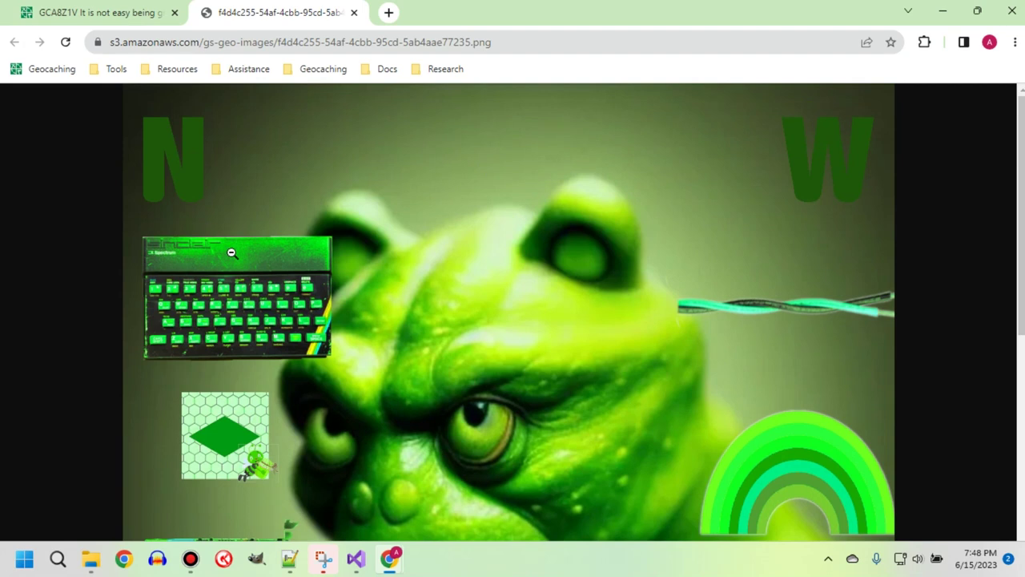
Scroll through the full-size frog puzzle image to inspect every item in it.
scroll(773, 306, "down", 1)
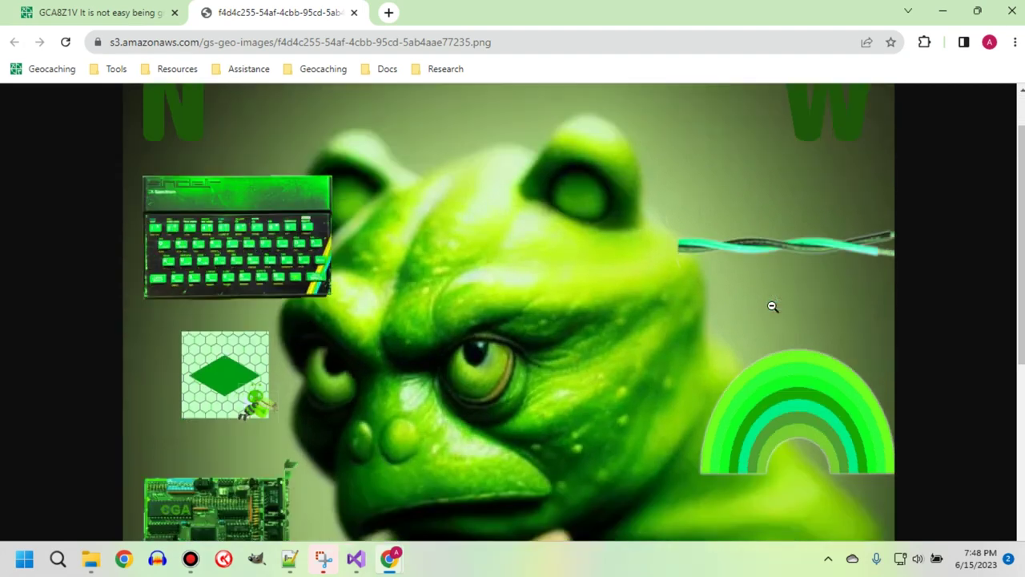
scroll(773, 306, "down", 2)
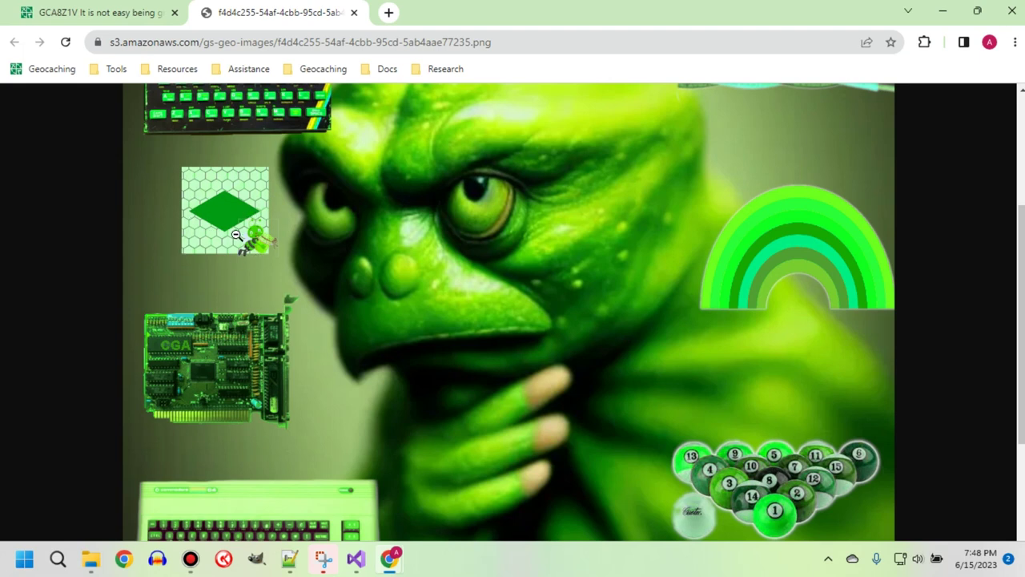
scroll(237, 235, "down", 1)
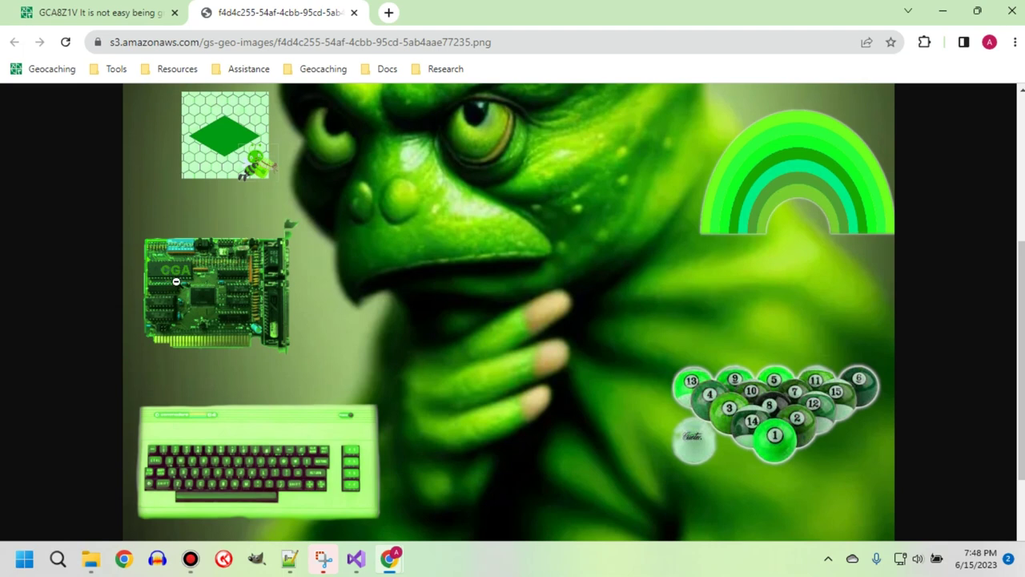
scroll(229, 276, "down", 1)
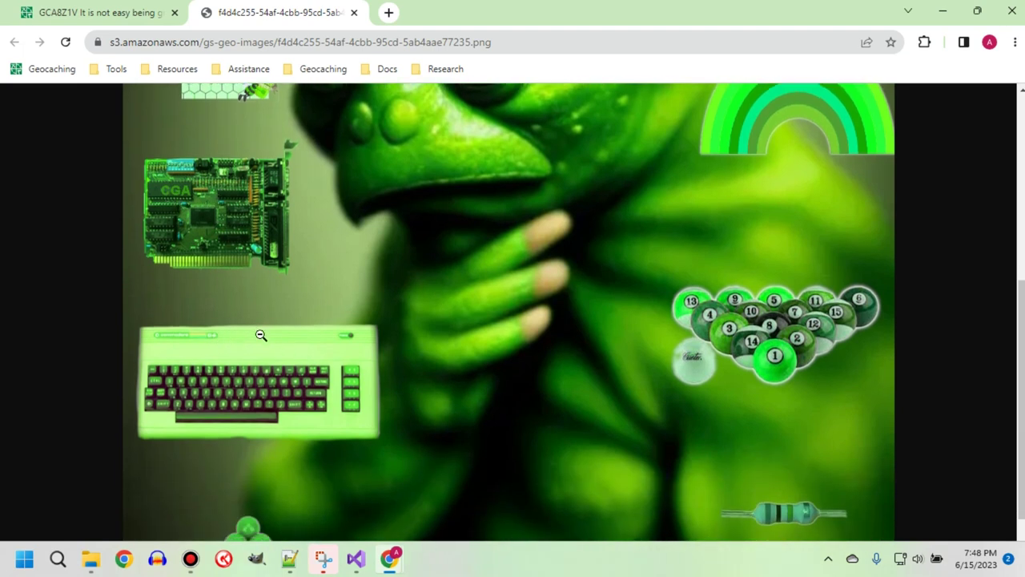
scroll(261, 335, "down", 1)
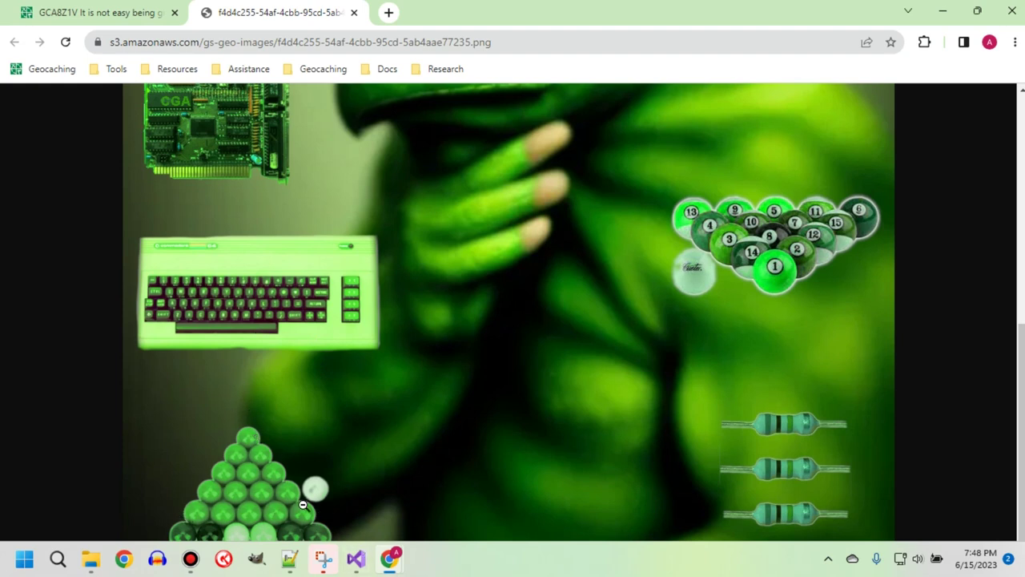
scroll(617, 420, "up", 5)
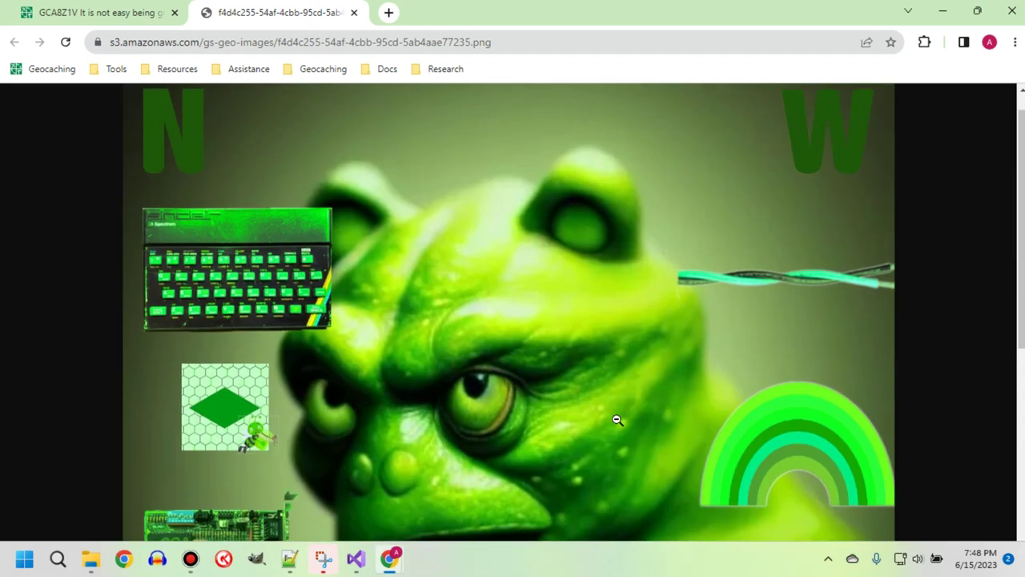
scroll(834, 217, "down", 3)
scroll(852, 354, "down", 2)
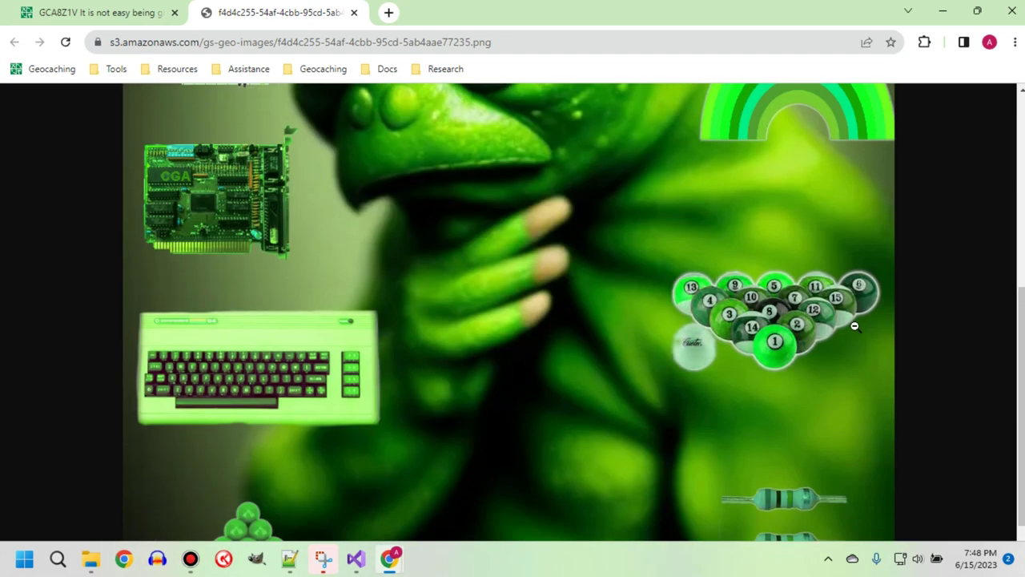
scroll(841, 362, "down", 1)
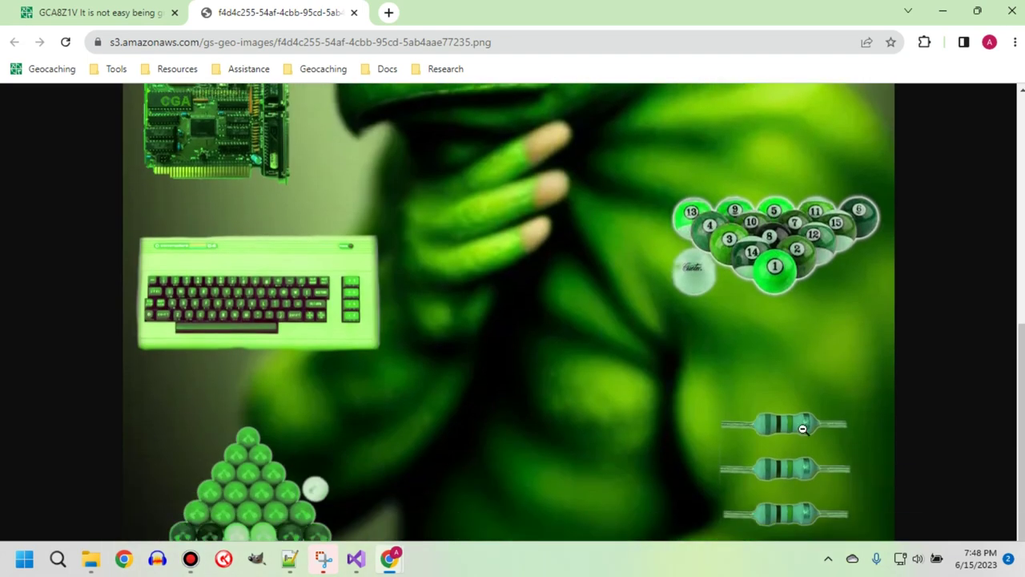
scroll(460, 328, "up", 6)
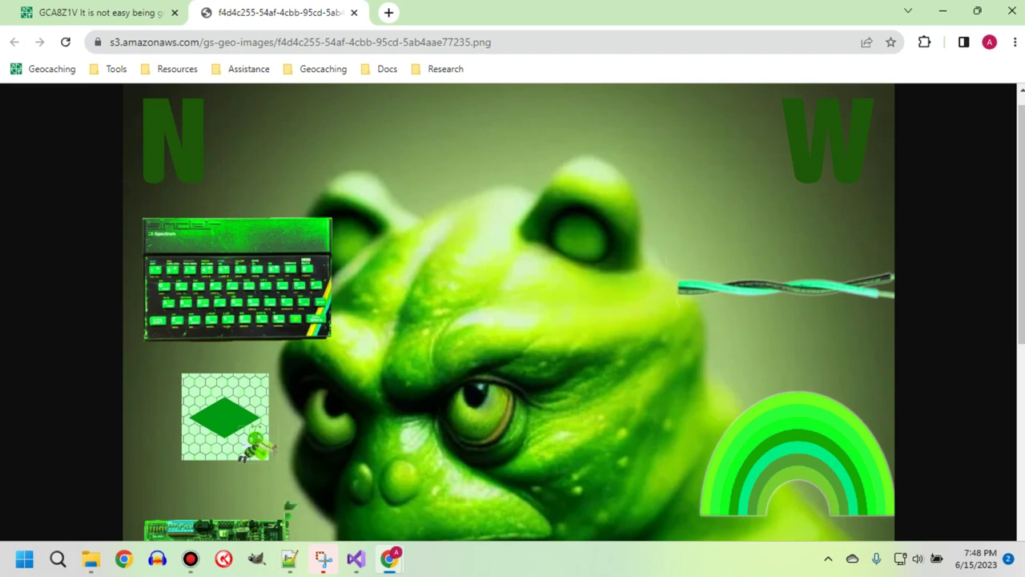
Glance at the cache page, then centre the Snipping Tool Colors table capture over the full-size image.
left_click(92, 7)
scroll(463, 253, "up", 1)
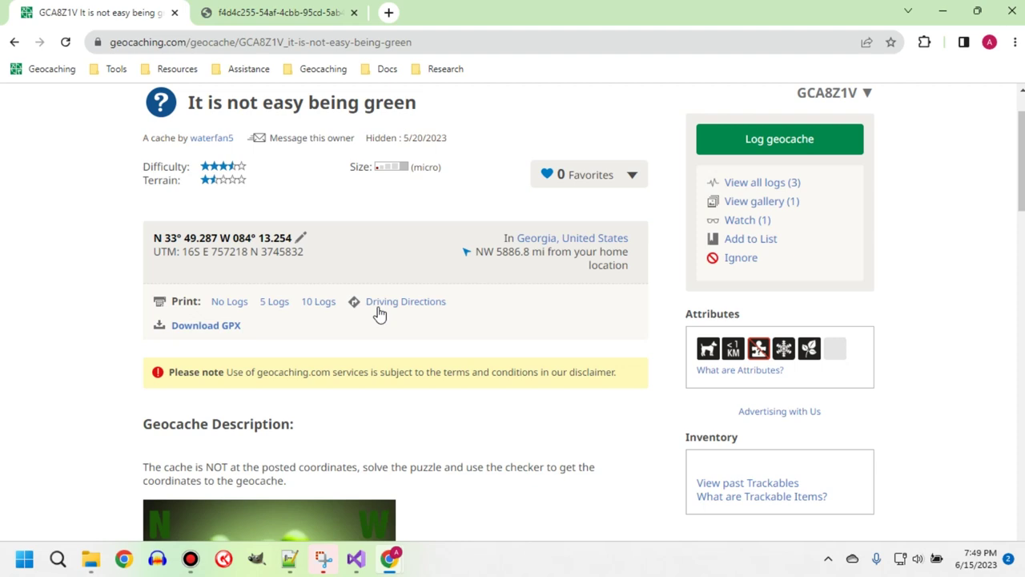
left_click(278, 7)
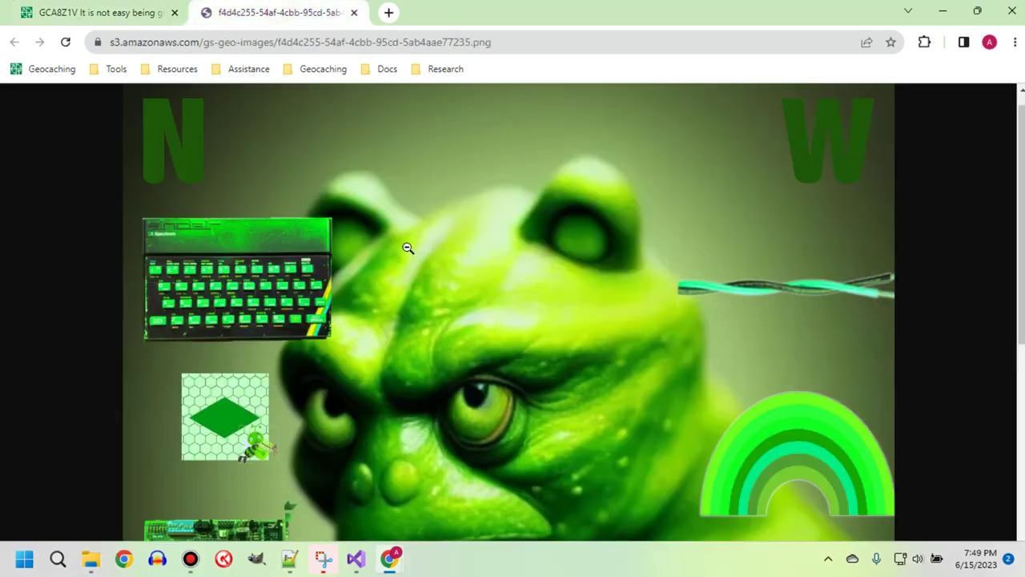
left_click(421, 242)
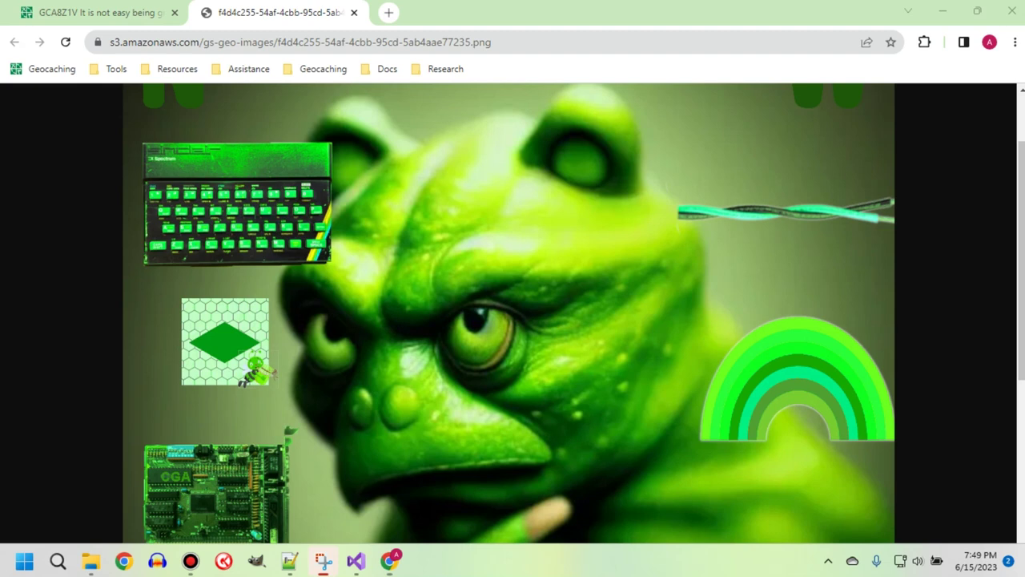
left_click_drag(57, 137, 488, 119)
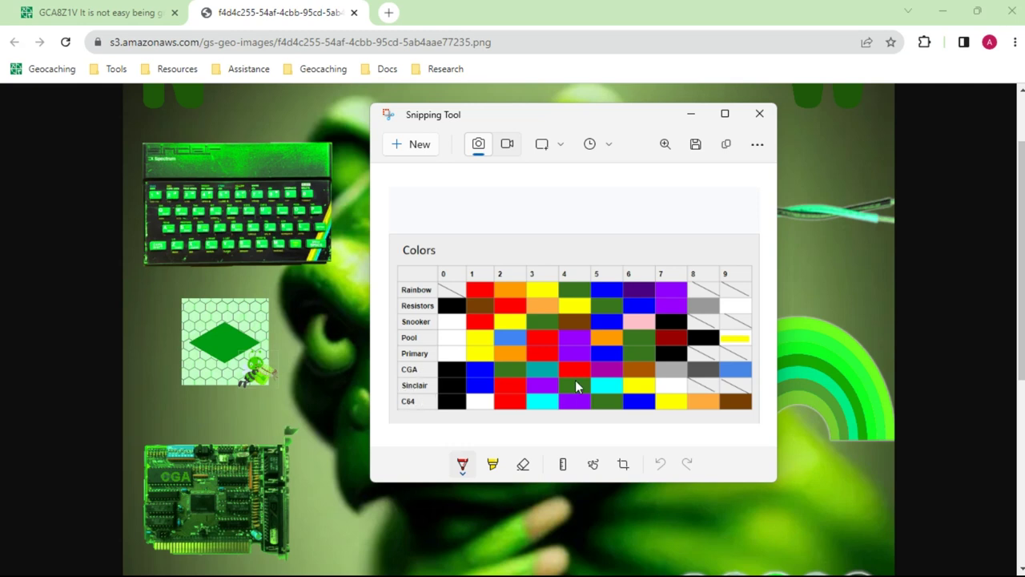
Handwrite a red '47' above the Colors table with the pen.
left_click(465, 474)
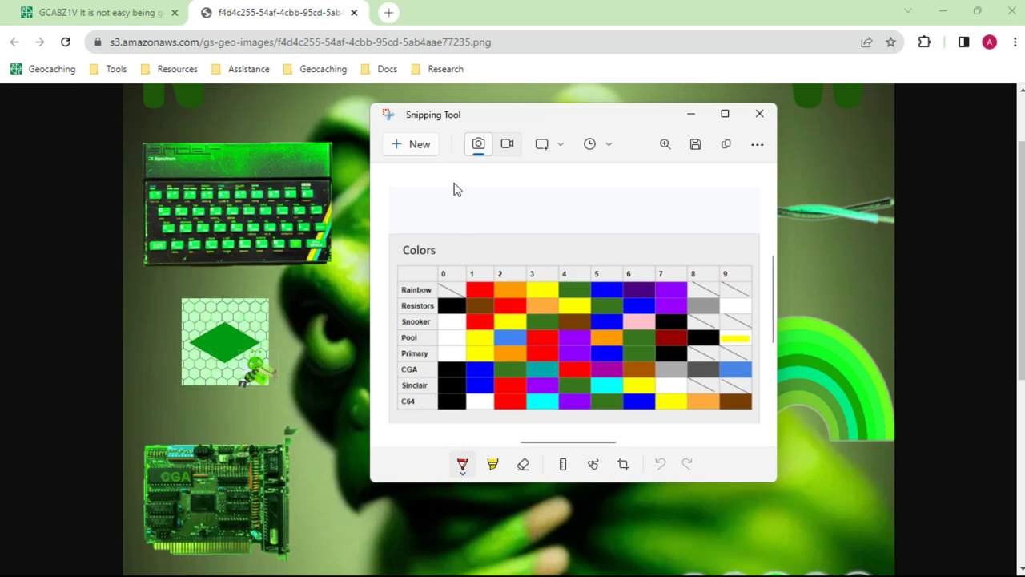
left_click(406, 198)
mouse_move(439, 202)
left_mouse_down()
mouse_move(431, 225)
mouse_move(455, 217)
mouse_move(441, 234)
left_mouse_up()
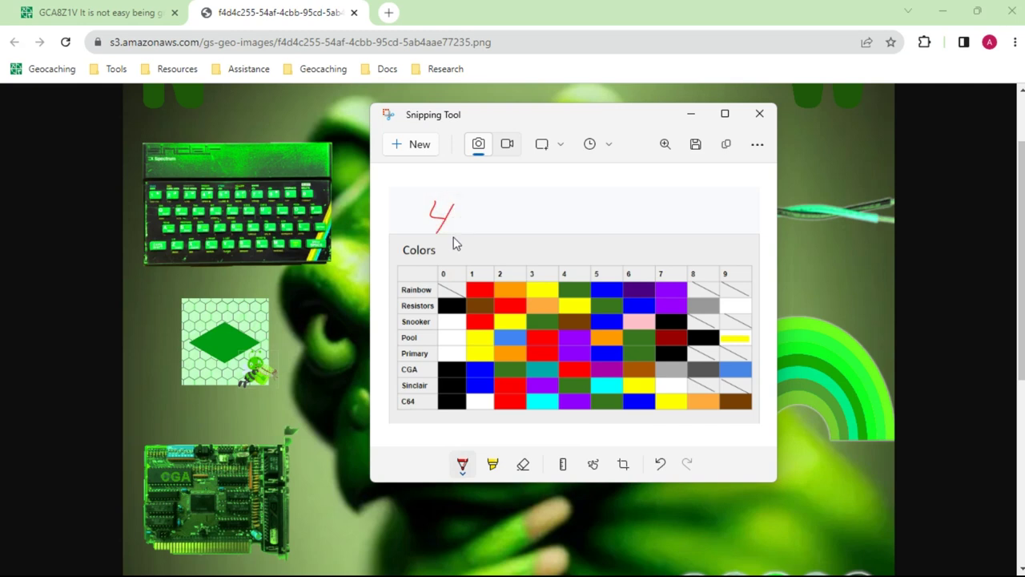
left_click(463, 468)
left_click(650, 198)
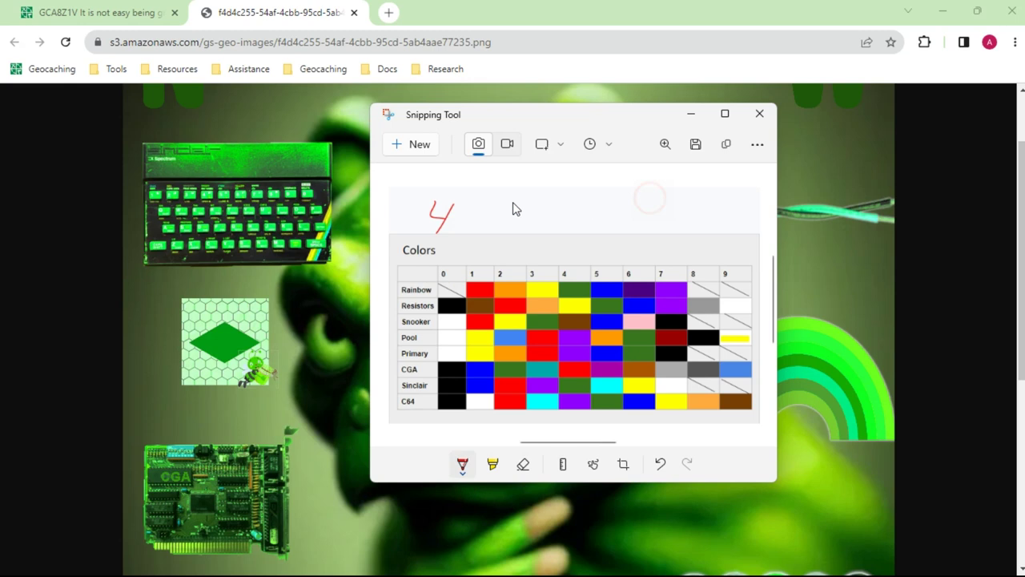
mouse_move(452, 210)
left_mouse_down()
mouse_move(456, 233)
mouse_move(473, 213)
mouse_move(478, 240)
left_mouse_up()
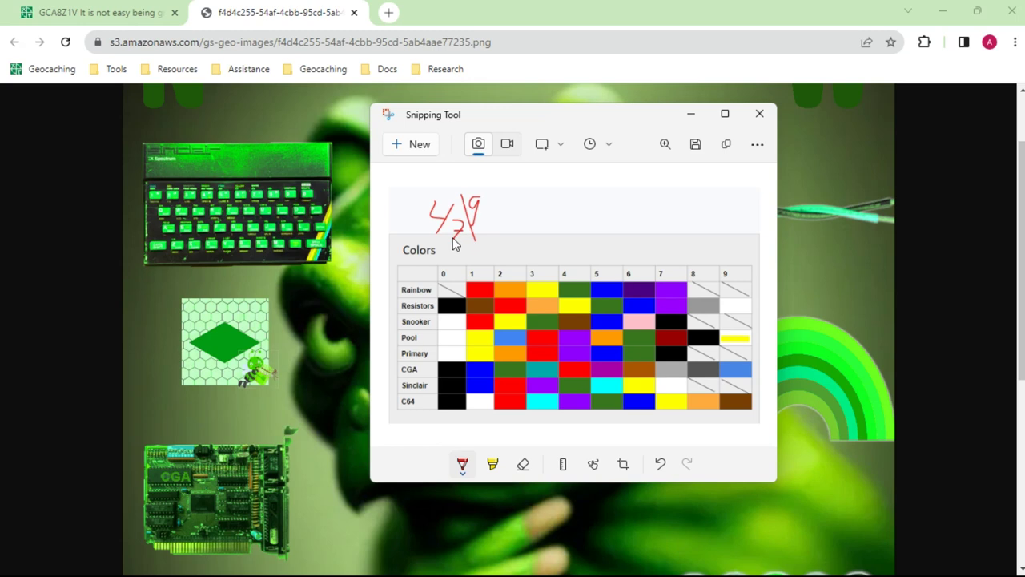
Handwrite '.253' after the 9 so the note reads 47 9.253.
scroll(330, 266, "down", 3)
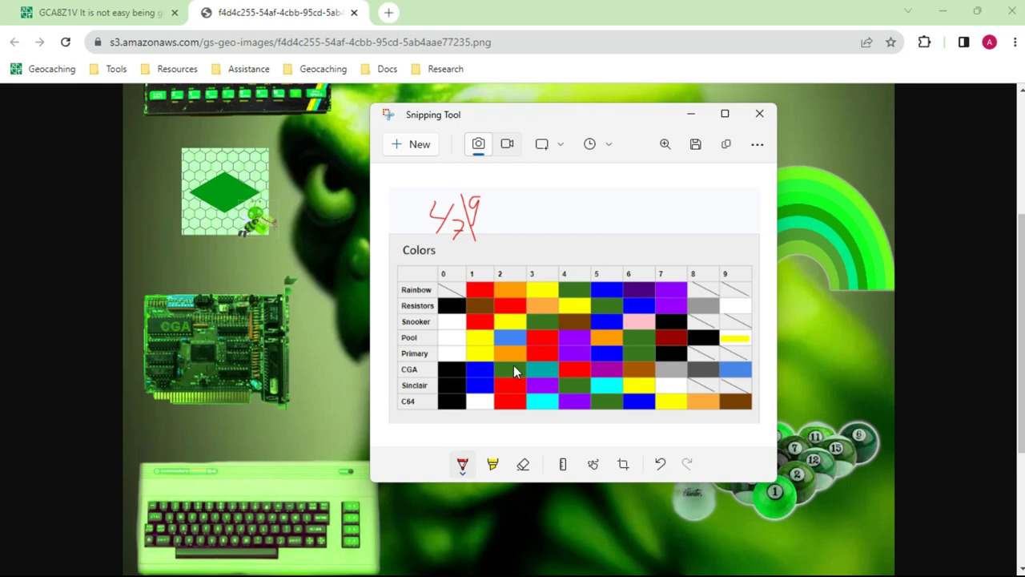
left_click(486, 212)
left_click(503, 215)
left_click_drag(498, 197, 512, 217)
scroll(206, 483, "down", 1)
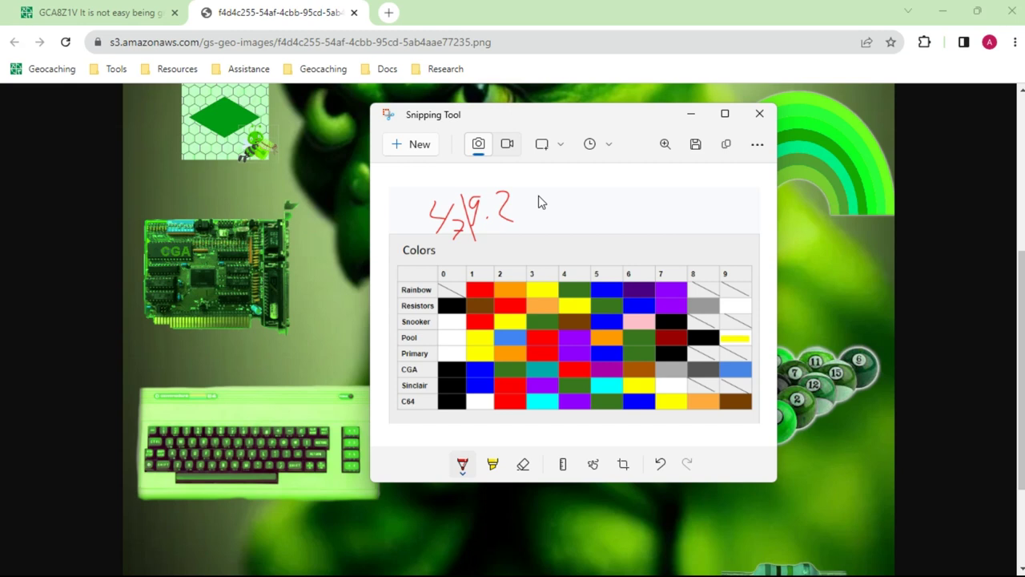
mouse_move(540, 200)
left_mouse_down()
mouse_move(517, 197)
mouse_move(525, 228)
left_mouse_up()
scroll(240, 413, "down", 2)
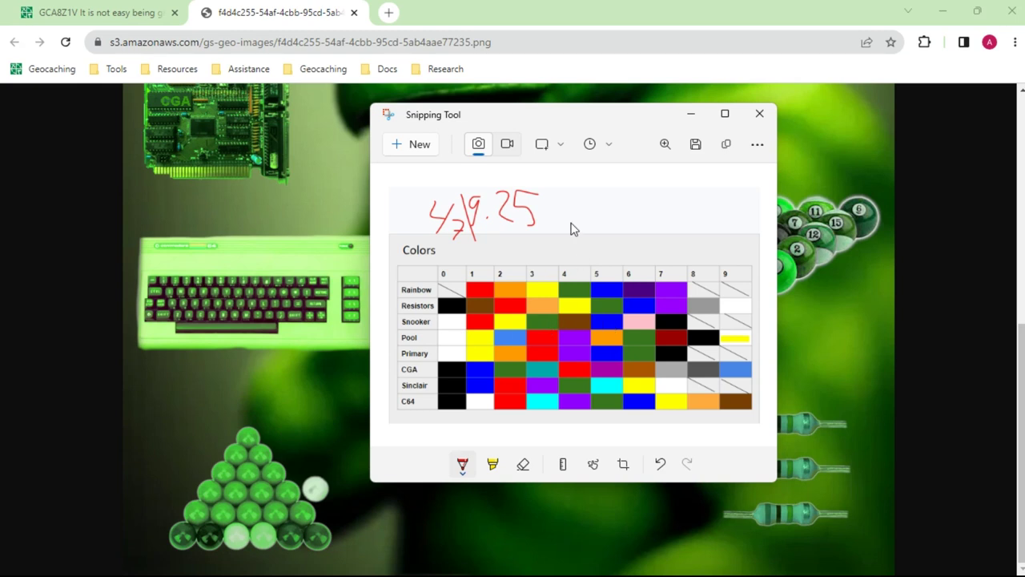
mouse_move(554, 195)
left_mouse_down()
mouse_move(570, 209)
mouse_move(556, 225)
left_mouse_up()
left_click_drag(620, 118, 454, 132)
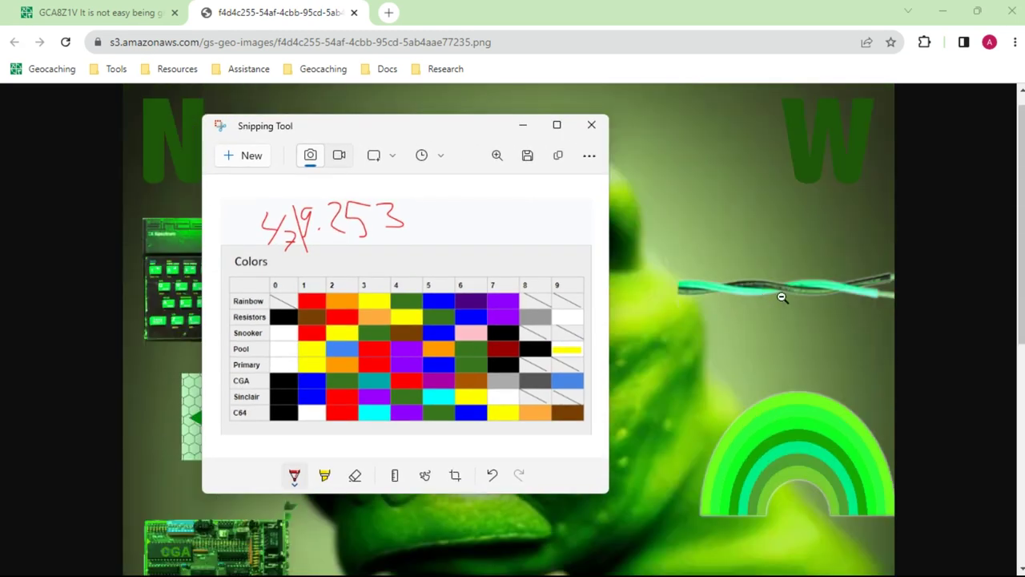
Write the second coordinate '?.465' in red beside the first number.
left_click_drag(441, 204, 444, 216)
left_click(442, 232)
left_click(454, 226)
left_click_drag(487, 201, 488, 227)
scroll(791, 371, "down", 3)
scroll(791, 371, "down", 2)
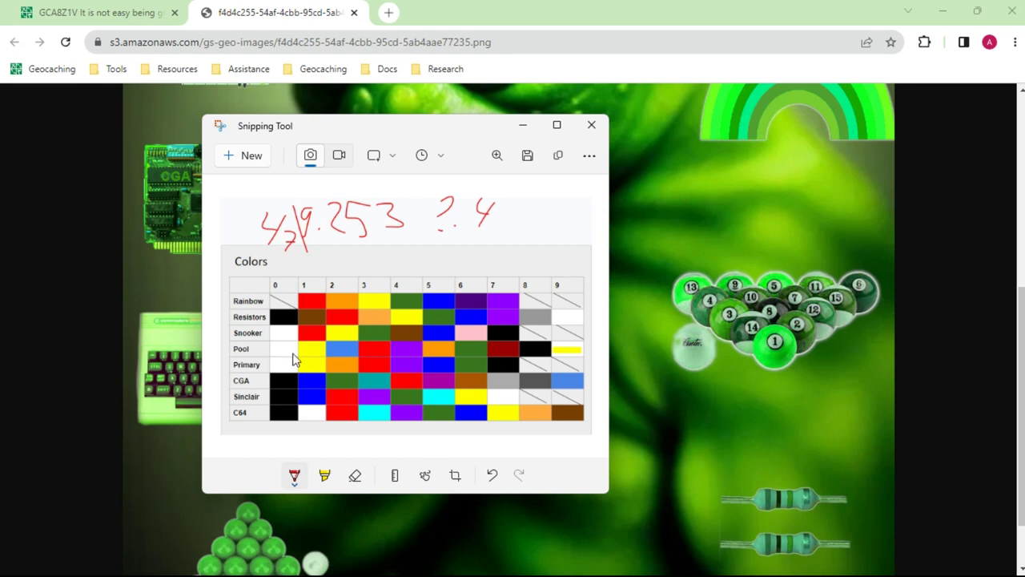
left_click_drag(525, 190, 511, 228)
mouse_move(553, 203)
left_mouse_down()
mouse_move(538, 205)
mouse_move(538, 230)
left_mouse_up()
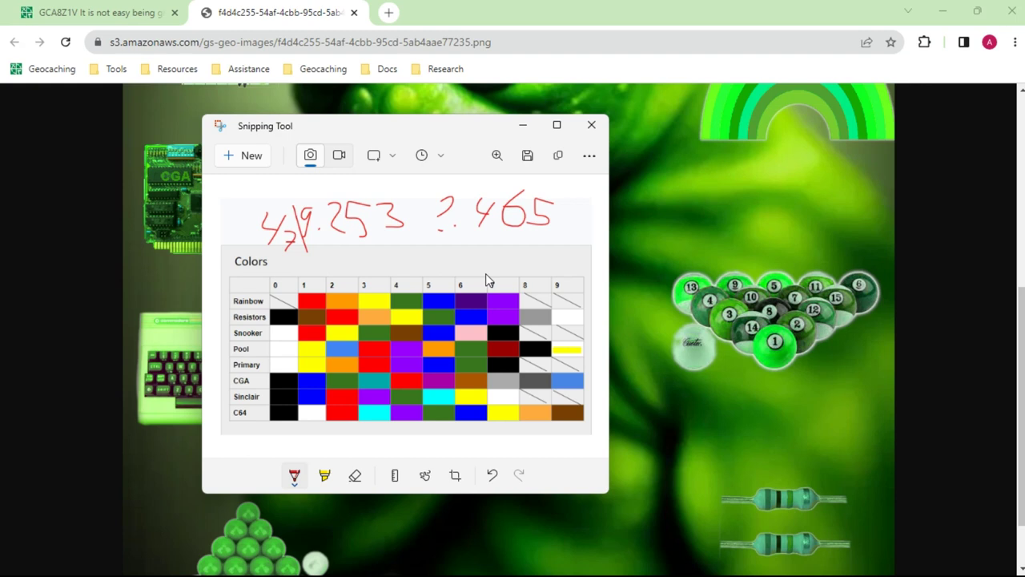
Circle the uncertain '?' and the 7, then underline the numbers above the colour table.
left_click_drag(428, 124, 631, 151)
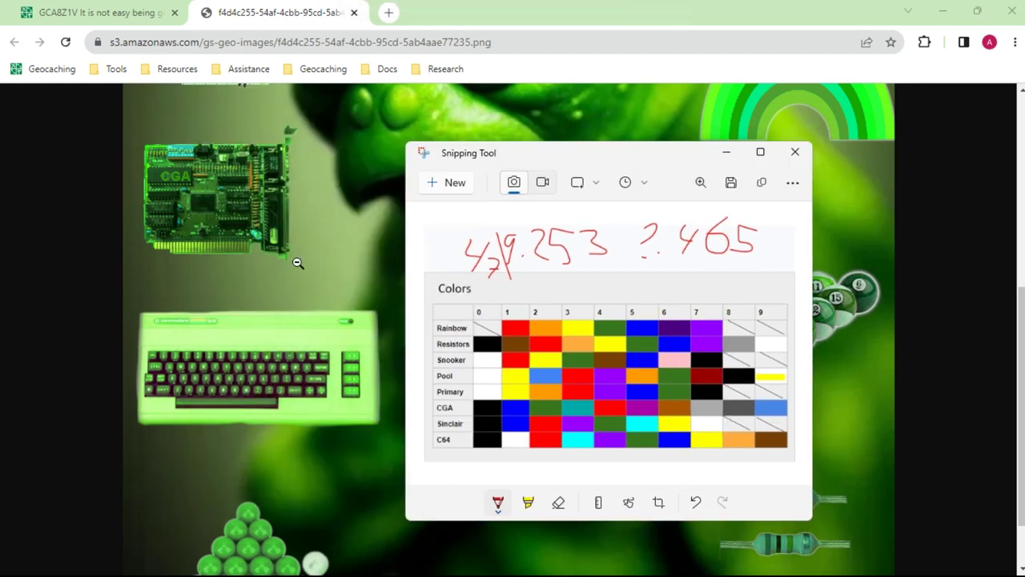
scroll(296, 256, "up", 4)
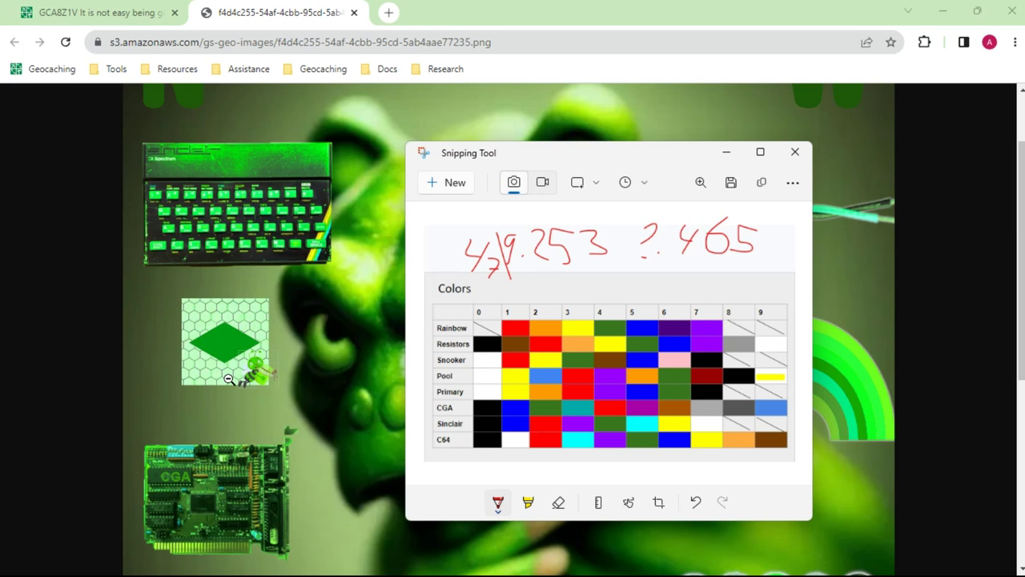
mouse_move(649, 205)
left_mouse_down()
mouse_move(630, 245)
mouse_move(652, 203)
left_mouse_up()
left_click_drag(512, 237, 508, 225)
left_click_drag(481, 287, 509, 225)
left_click_drag(618, 154, 537, 154)
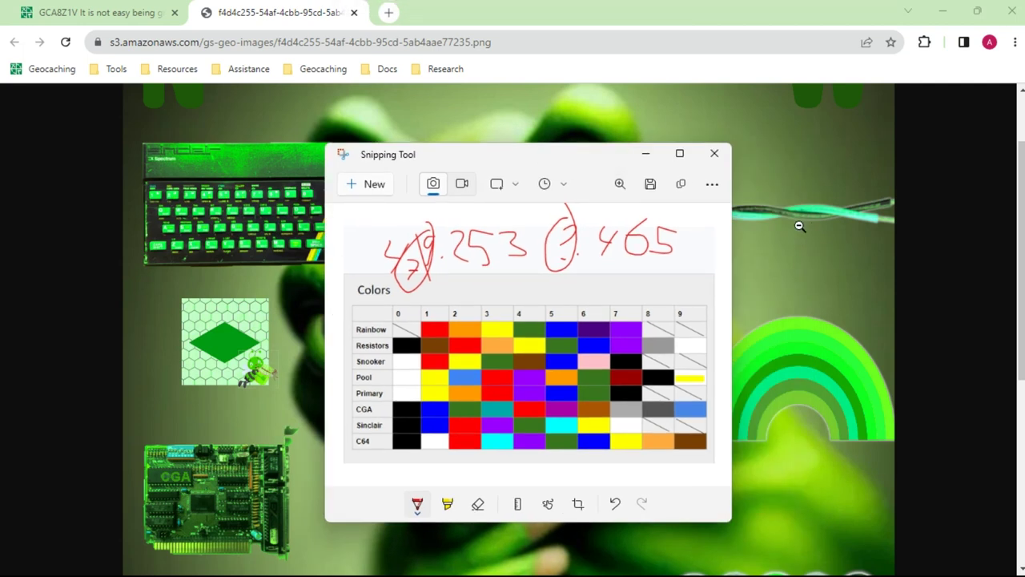
left_click_drag(362, 279, 719, 281)
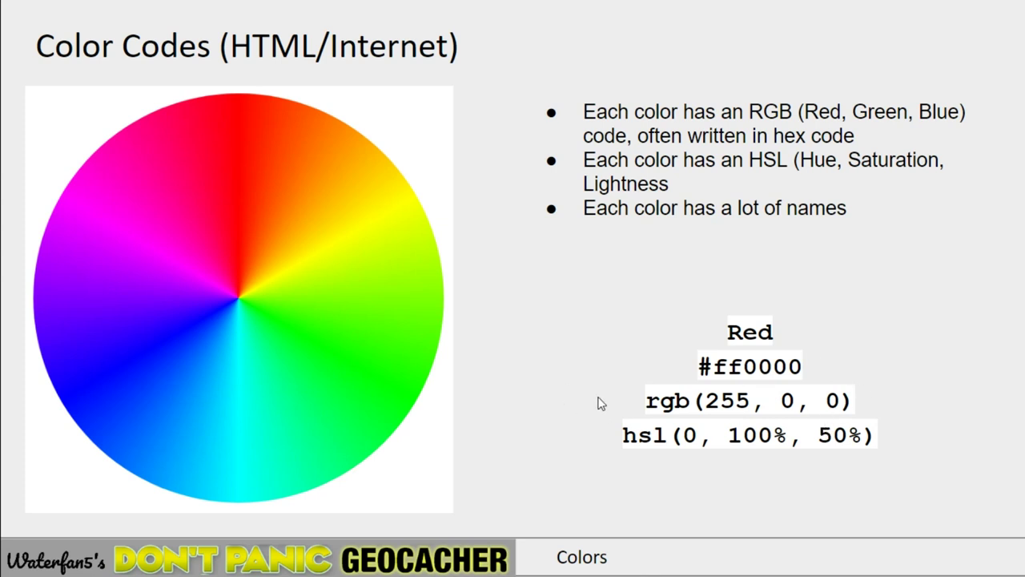
mouse_move(127, 556)
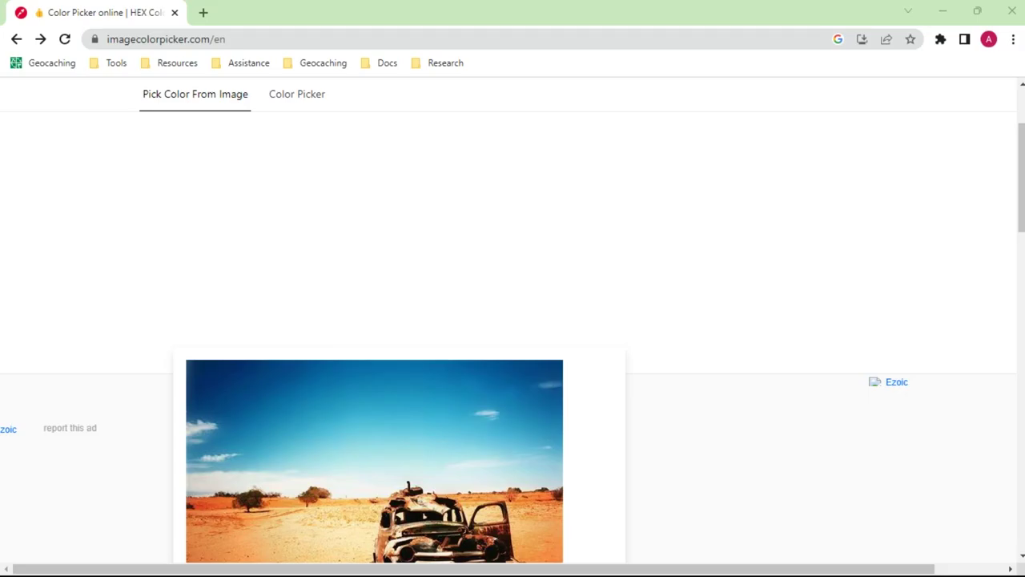
Scroll to the sample photo and pick the dark blue sky colour from it.
scroll(468, 236, "down", 2)
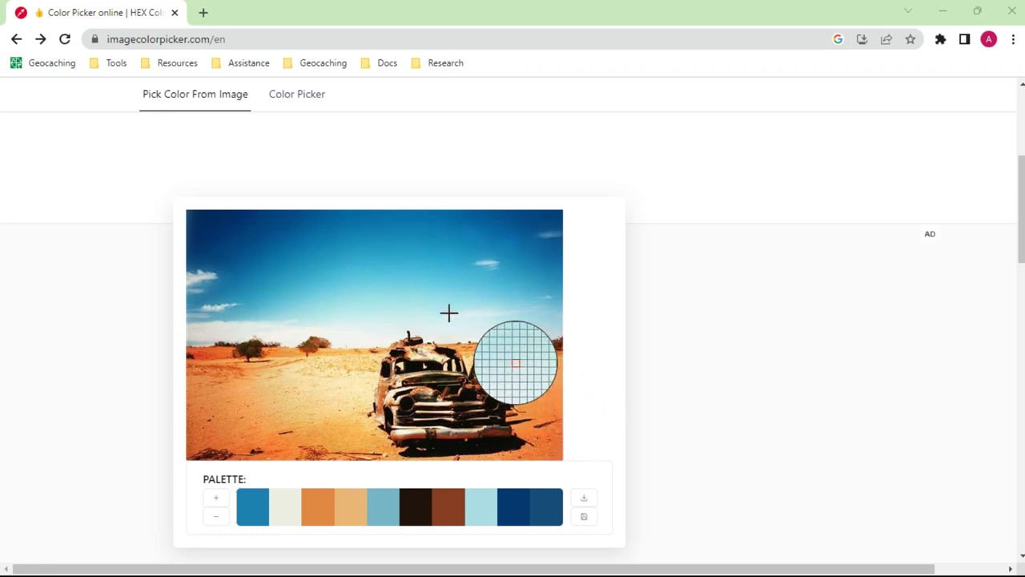
scroll(410, 378, "down", 1)
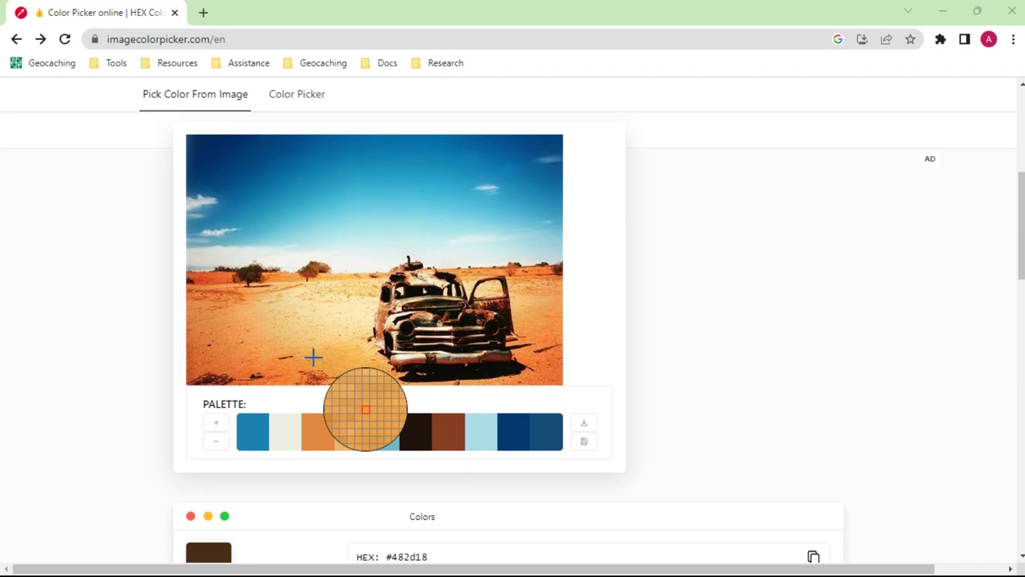
left_click(235, 145)
scroll(625, 267, "down", 2)
scroll(628, 268, "up", 2)
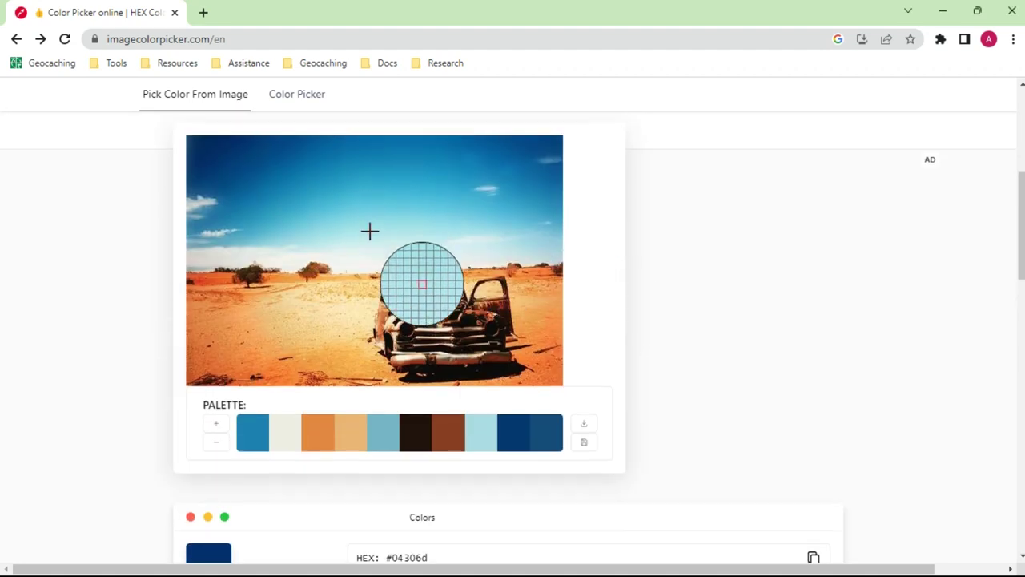
scroll(371, 231, "up", 1)
scroll(370, 232, "up", 3)
scroll(370, 231, "down", 4)
scroll(370, 231, "down", 2)
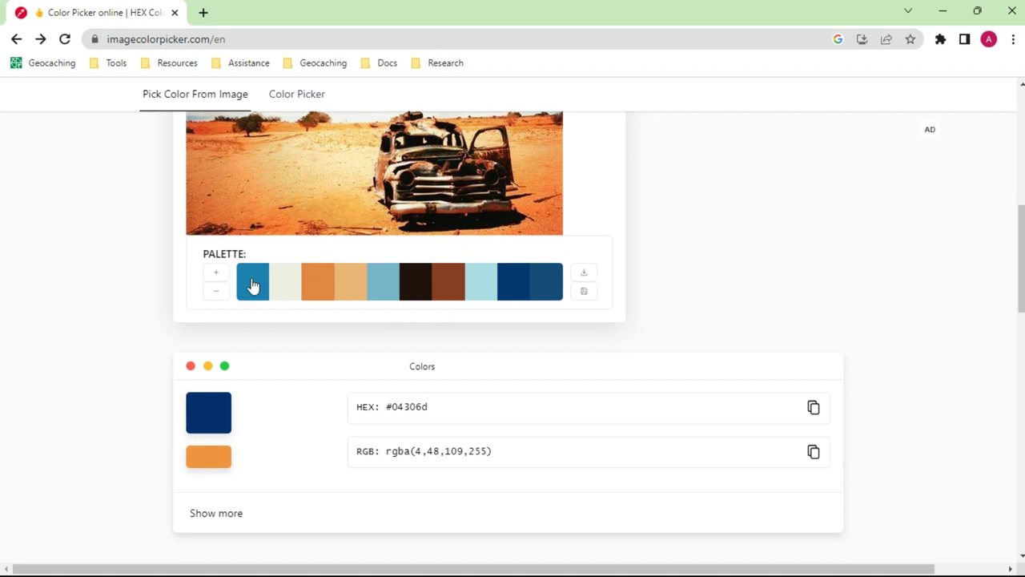
Pick the orange sand colour #f7ad4e, select its HEX and RGB 247,173,78 values, and show more.
left_click(348, 206)
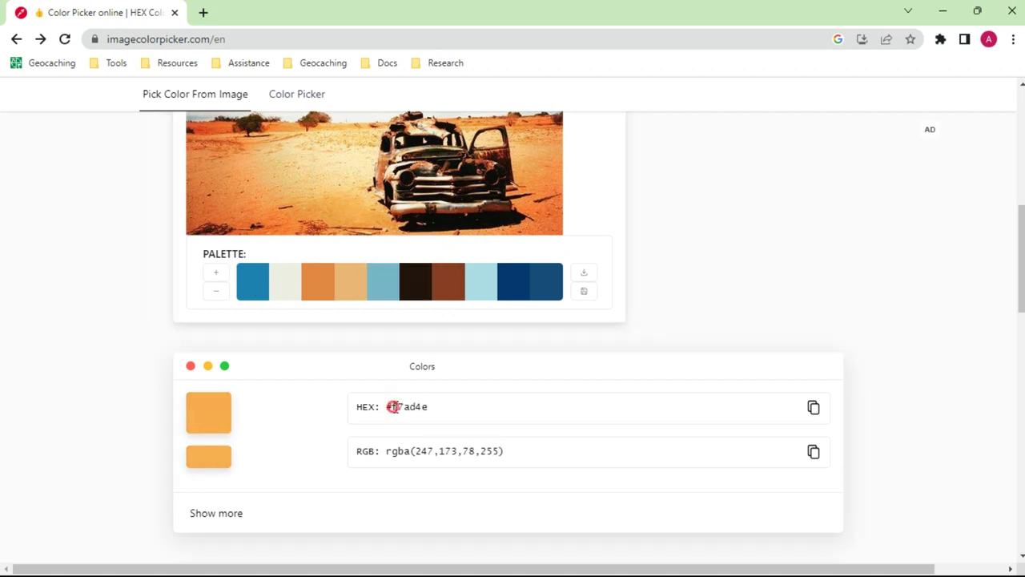
left_click_drag(390, 406, 442, 412)
left_click(362, 457)
left_click_drag(417, 452, 502, 453)
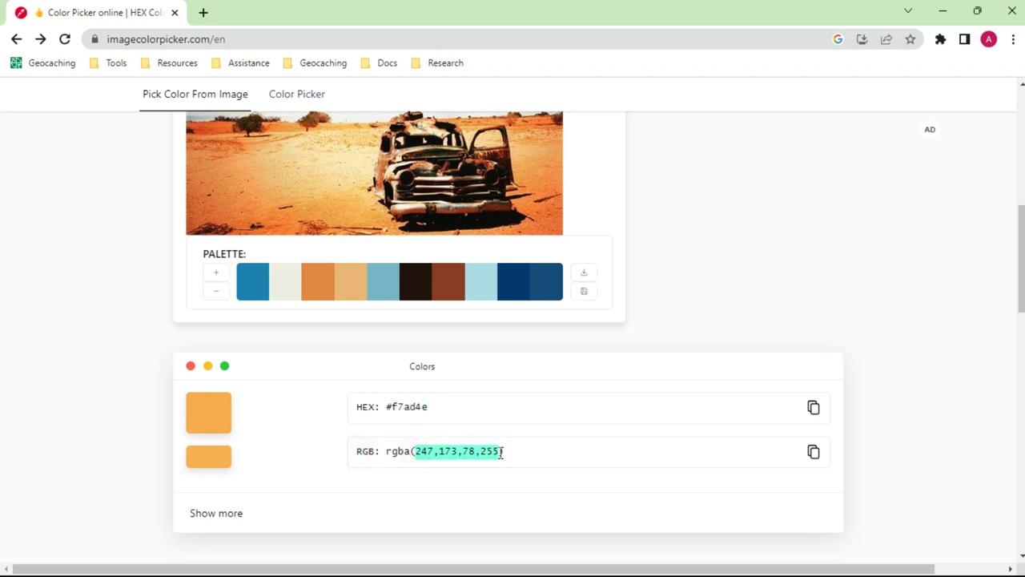
scroll(580, 397, "down", 2)
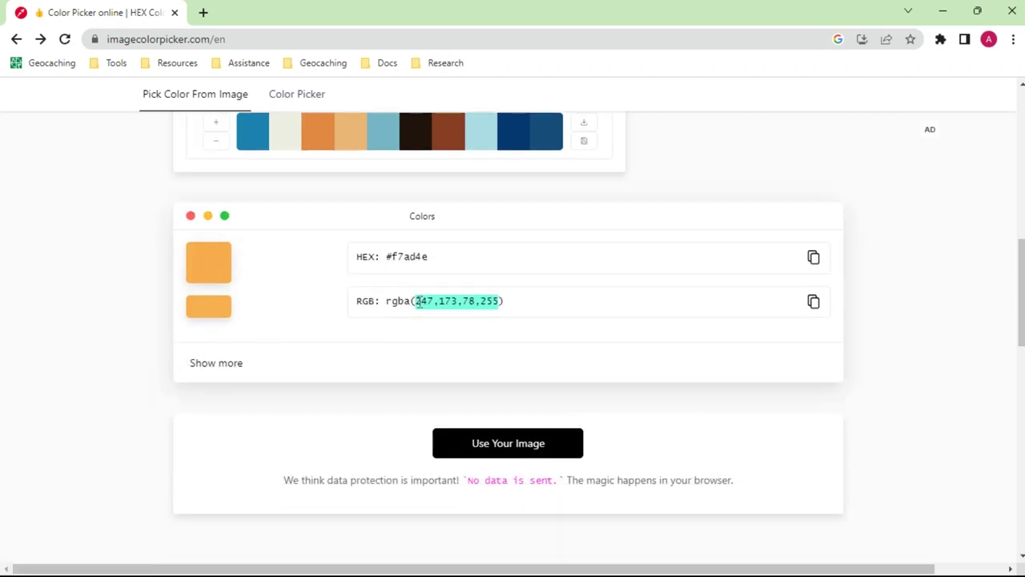
left_click(226, 363)
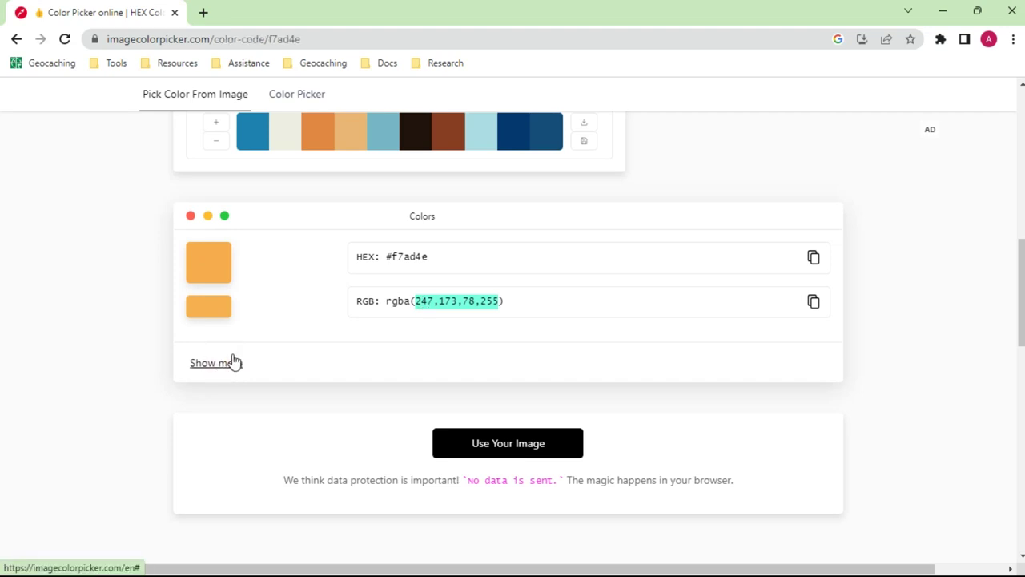
Browse the #f7ad4e details page, selecting the name Casablanca and viewing its HSL 34, 91, 64 conversions.
scroll(297, 336, "down", 3)
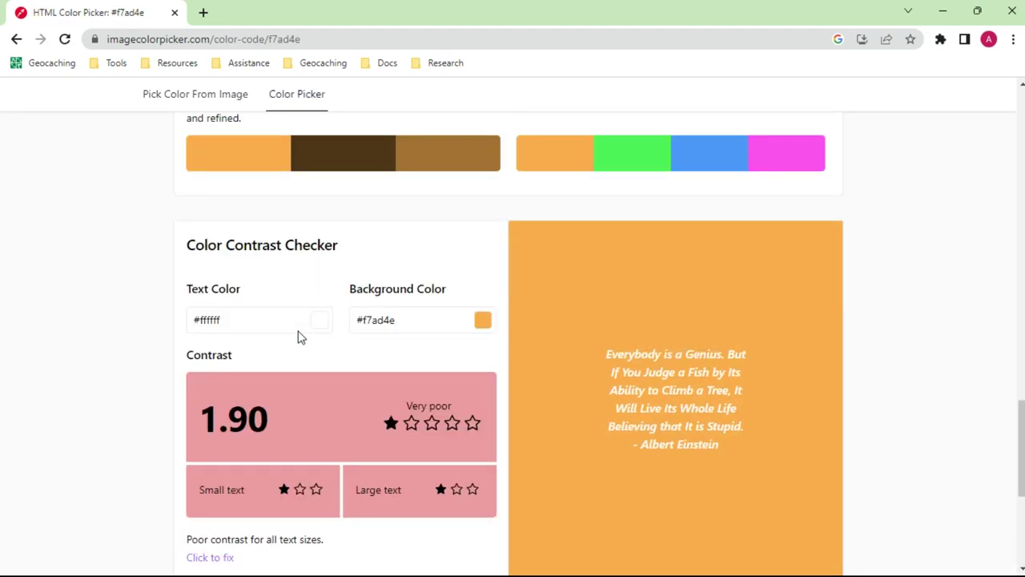
scroll(296, 327, "down", 1)
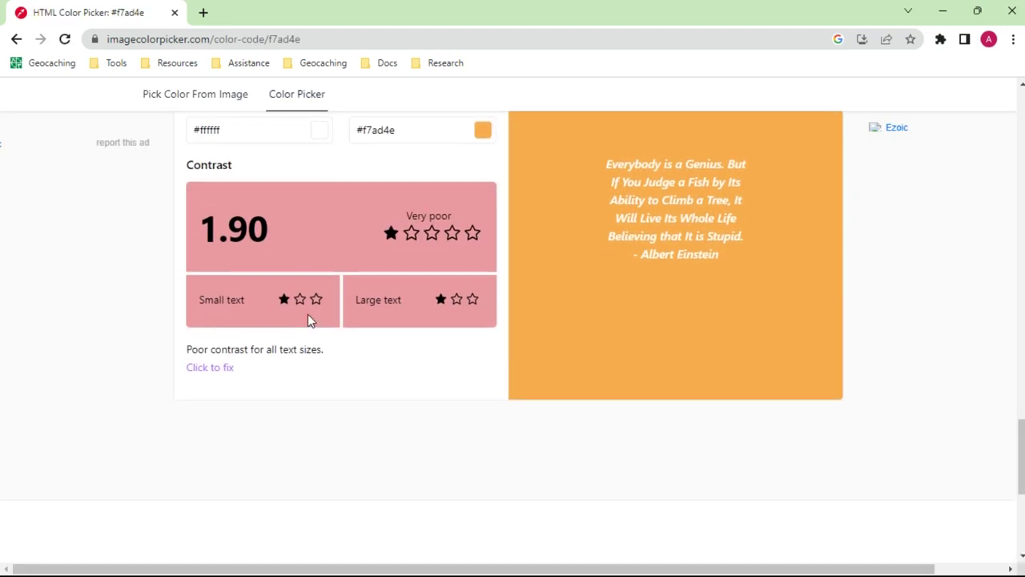
scroll(304, 320, "up", 3)
scroll(310, 313, "up", 8)
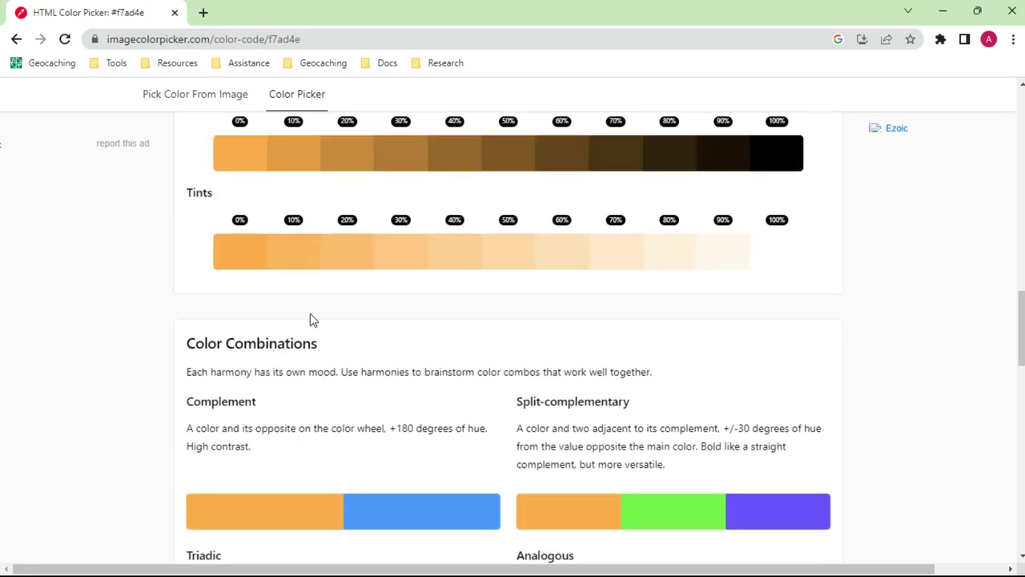
scroll(311, 320, "up", 8)
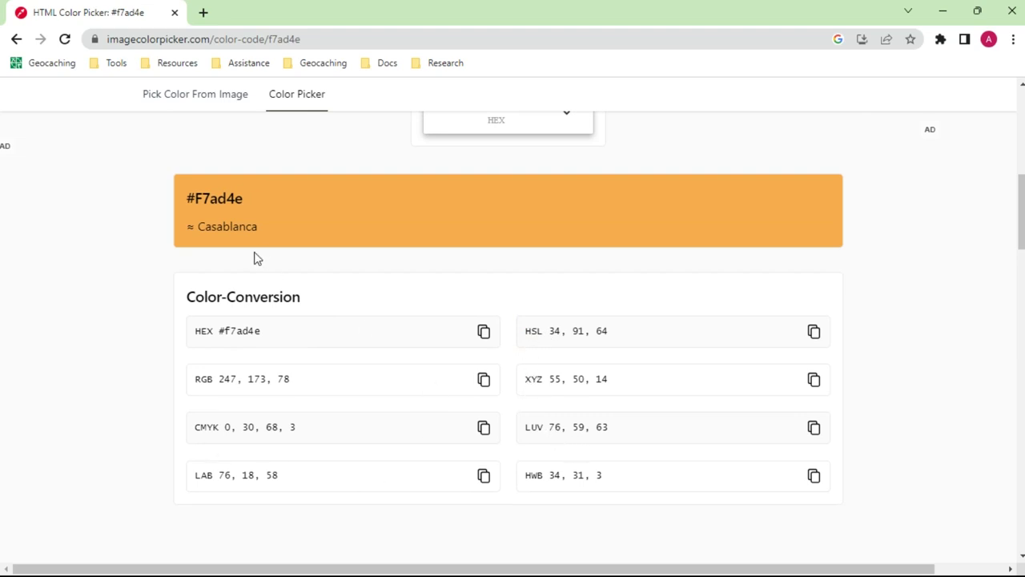
left_click_drag(262, 229, 198, 228)
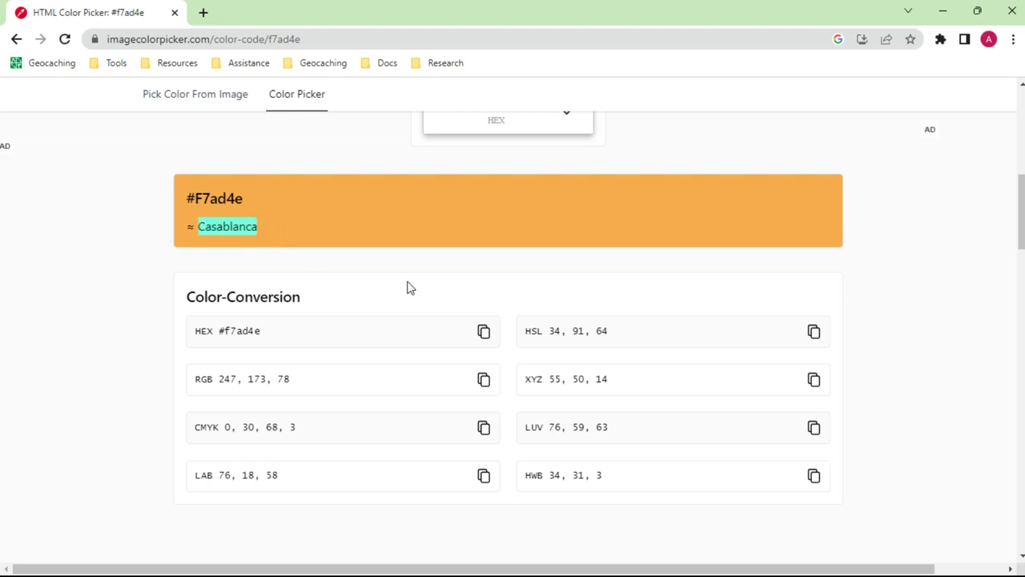
scroll(408, 286, "up", 1)
scroll(408, 286, "down", 5)
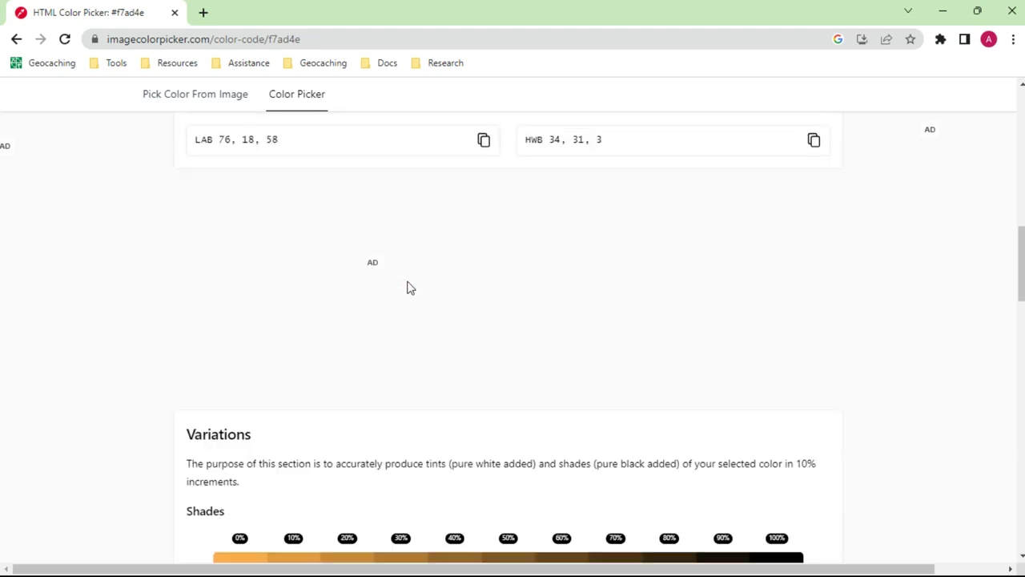
scroll(533, 282, "down", 3)
scroll(533, 282, "up", 10)
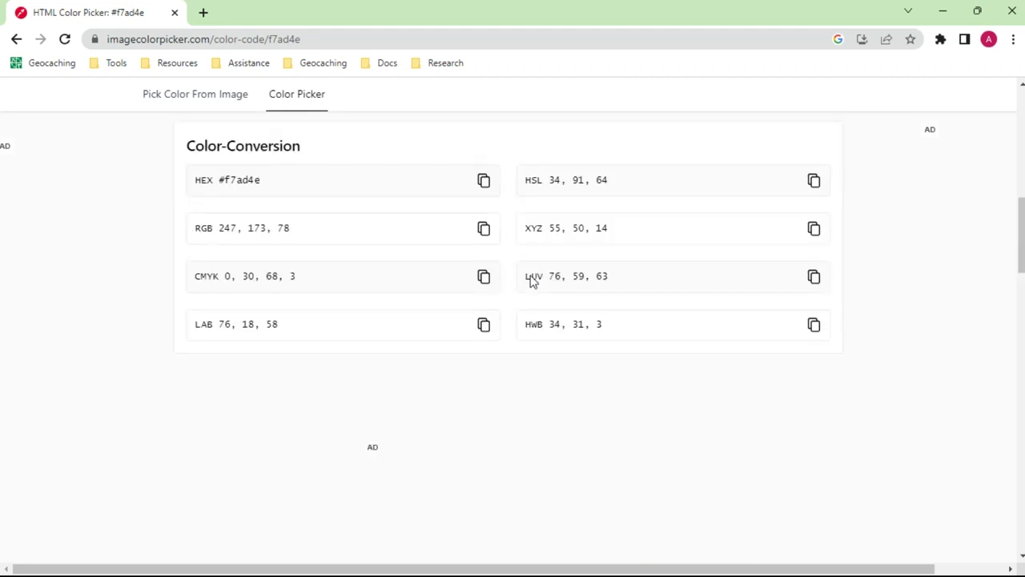
scroll(533, 282, "up", 1)
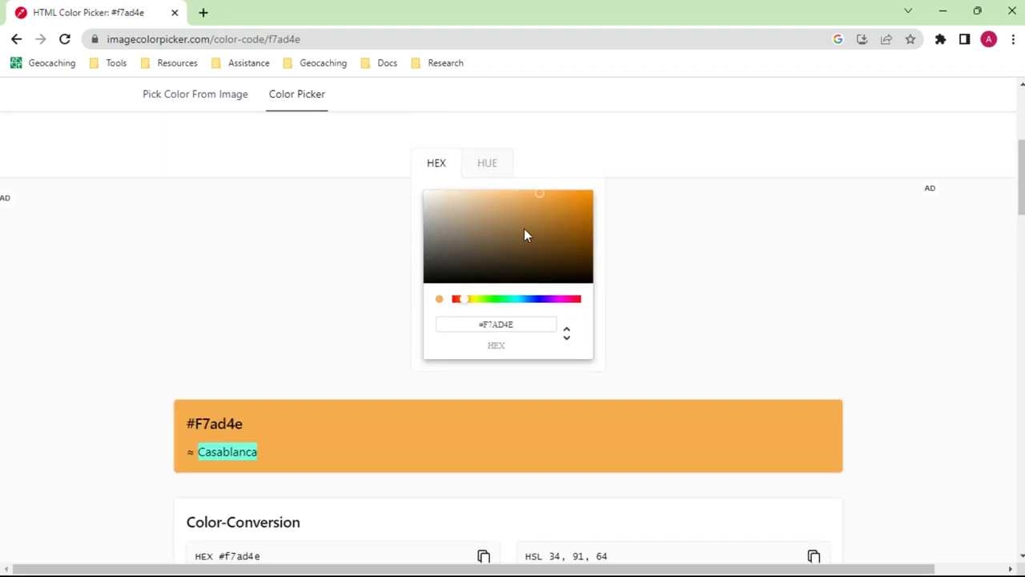